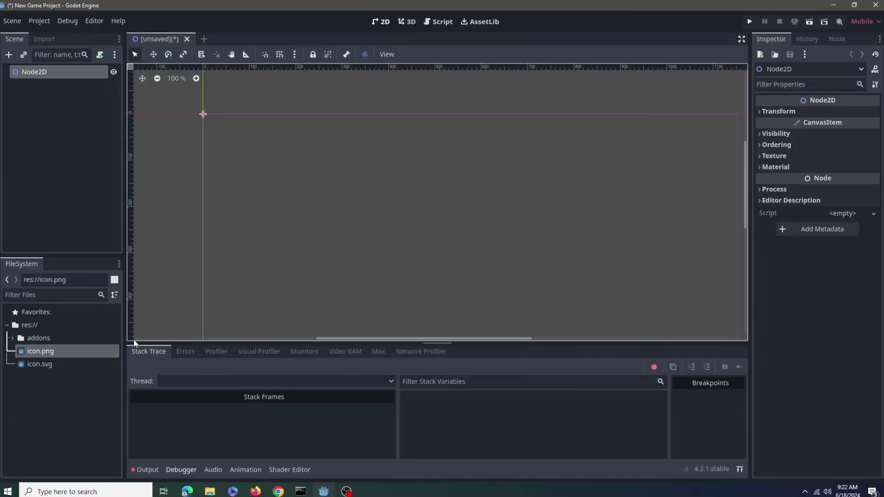
Add icon.png to the scene as a sprite and open its texture for editing with the Box Selection tool.
left_click_drag(41, 351, 352, 190)
scroll(352, 189, "up", 1)
left_click(352, 189)
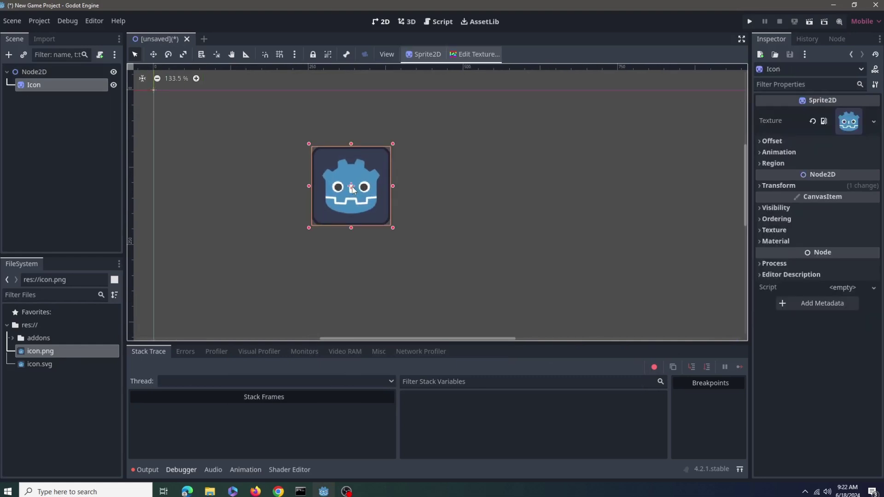
left_click(476, 55)
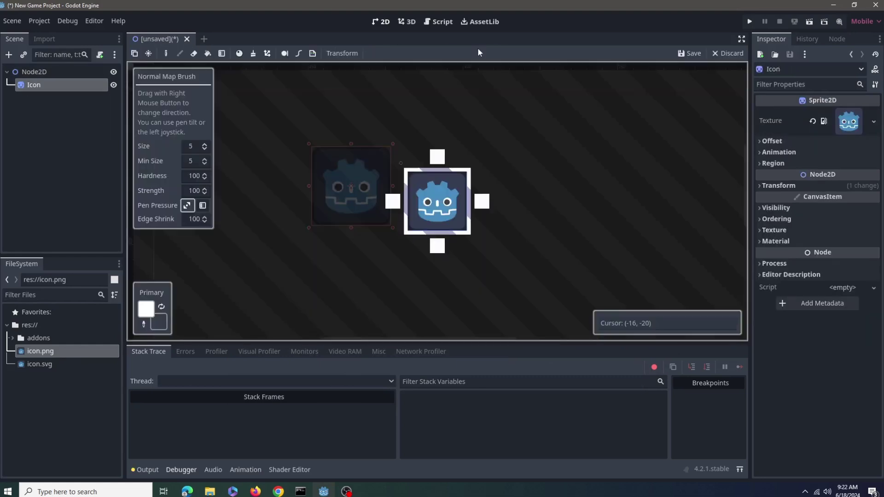
left_click(134, 54)
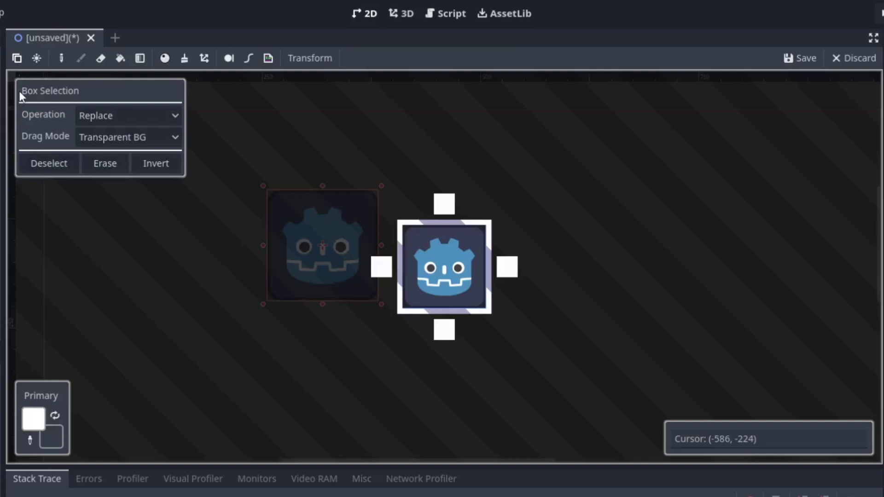
Try extending the image canvas beyond the icon on all four sides.
scroll(445, 255, "up", 8)
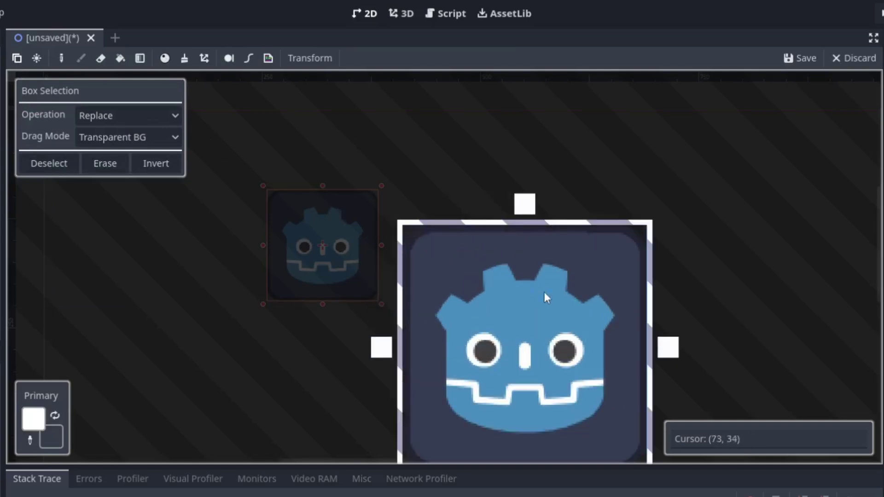
left_click_drag(698, 287, 568, 207)
left_click_drag(543, 269, 594, 269)
left_click_drag(418, 409, 418, 442)
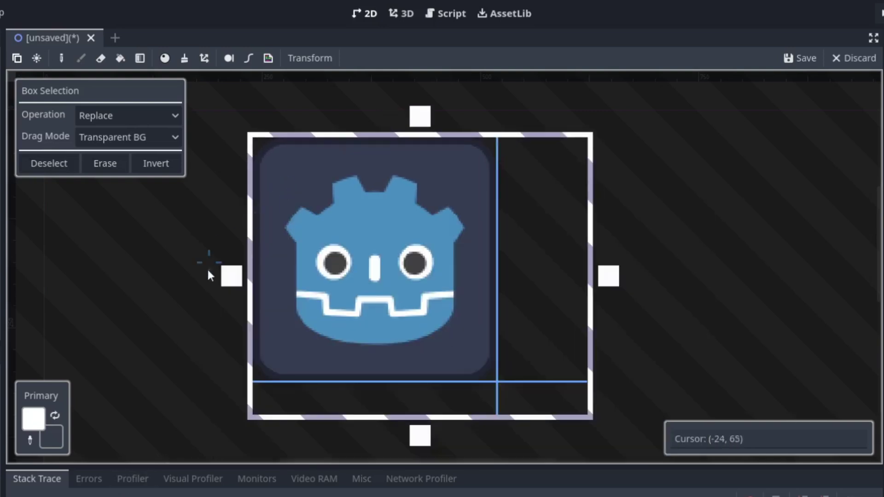
left_click_drag(208, 262, 181, 263)
left_click_drag(422, 117, 422, 79)
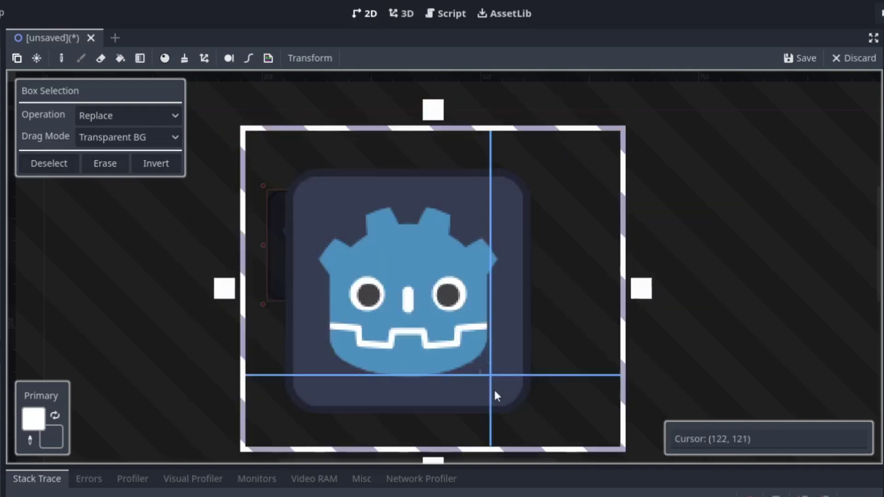
Try enlarging the canvas further downward, sideways on both sides and upward.
scroll(377, 217, "down", 2)
scroll(439, 399, "up", 1)
scroll(412, 378, "down", 3)
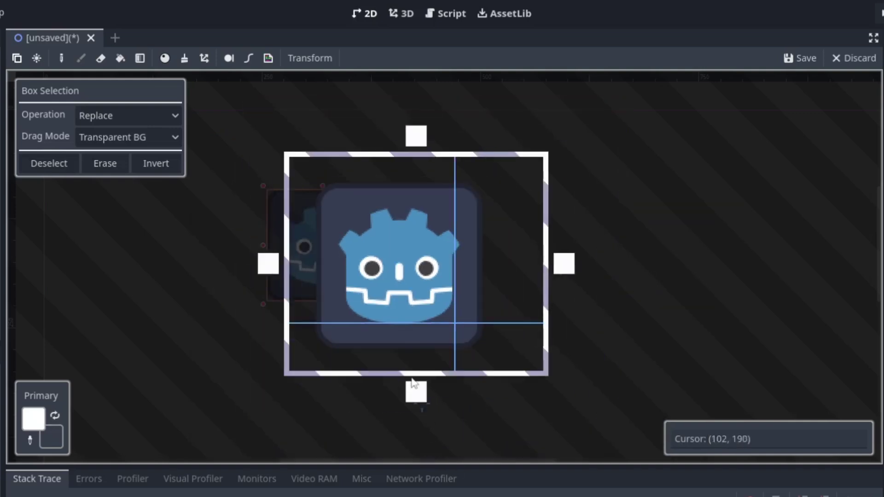
left_click_drag(416, 392, 415, 431)
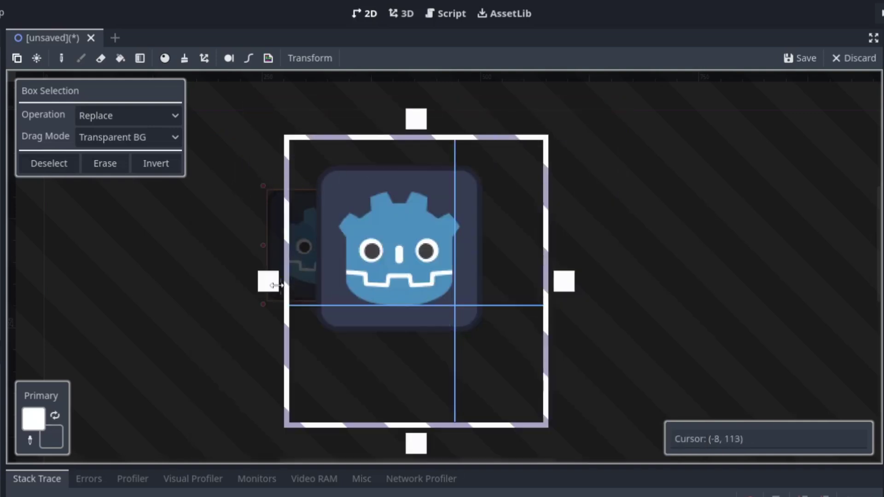
left_click_drag(275, 285, 251, 285)
left_click_drag(592, 282, 617, 282)
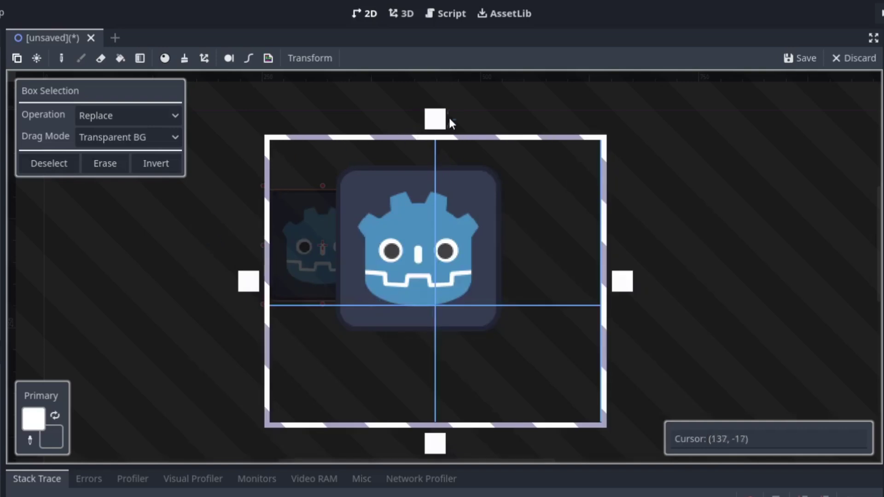
left_click_drag(429, 125, 429, 97)
scroll(413, 341, "up", 1)
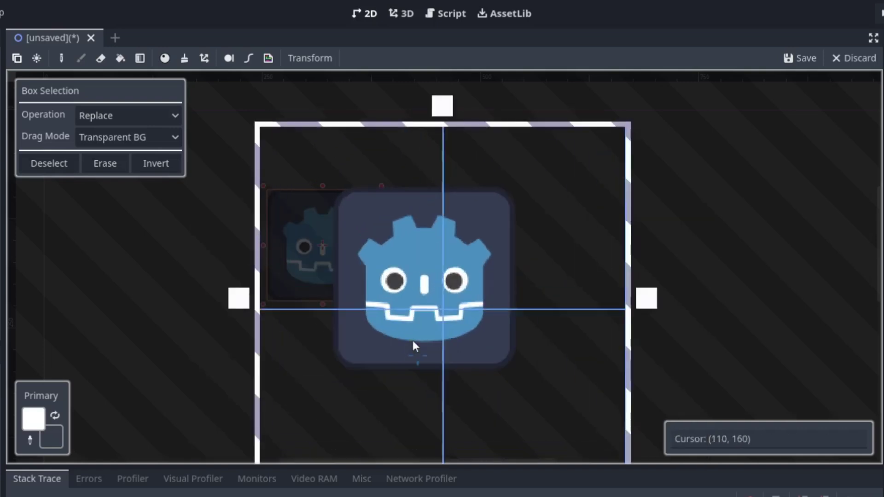
Undo all canvas size changes so the image fits the icon again.
middle_click_drag(345, 405, 345, 333)
key("ctrl+z")
key("ctrl+z")
key("ctrl+z")
key("ctrl+z")
key("ctrl+z")
key("ctrl+z")
key("ctrl+z")
key("ctrl+z")
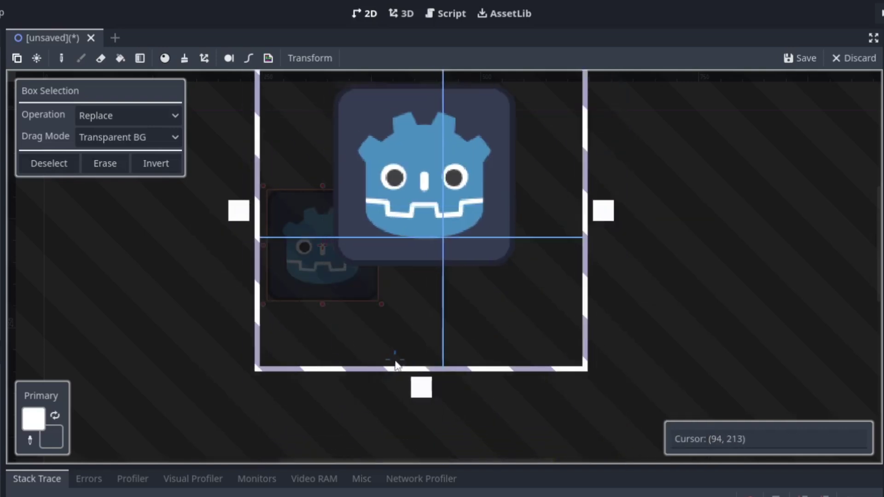
Box-select part of the face, replace it with a box beside the upper-right gear tooth, and set the selection operation to Invert.
scroll(398, 228, "up", 3)
middle_click_drag(396, 226, 408, 324)
scroll(411, 317, "up", 1)
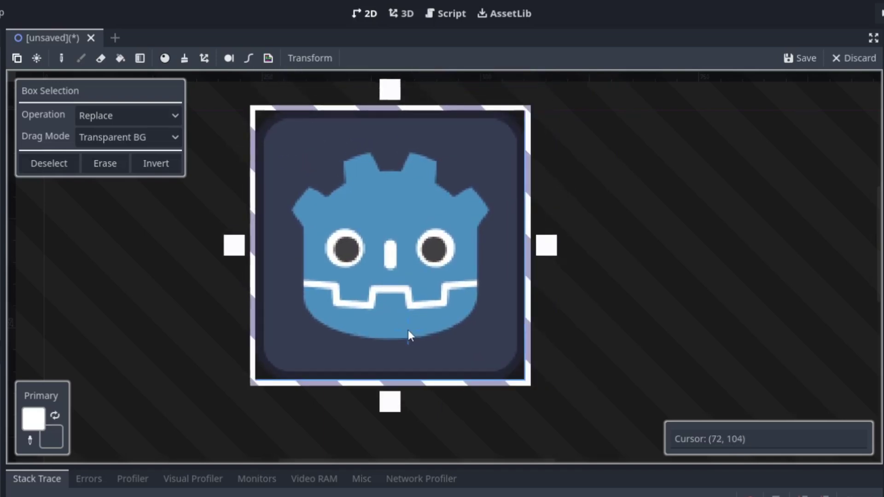
scroll(407, 282, "up", 4)
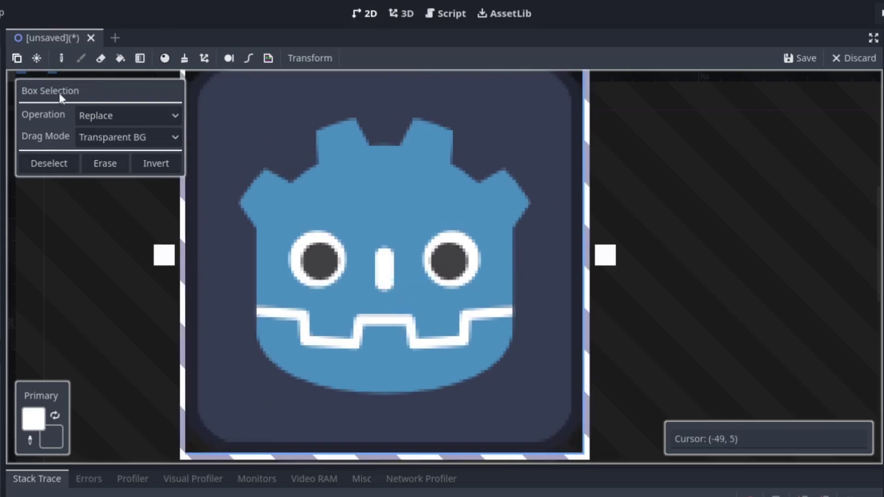
left_click(126, 115)
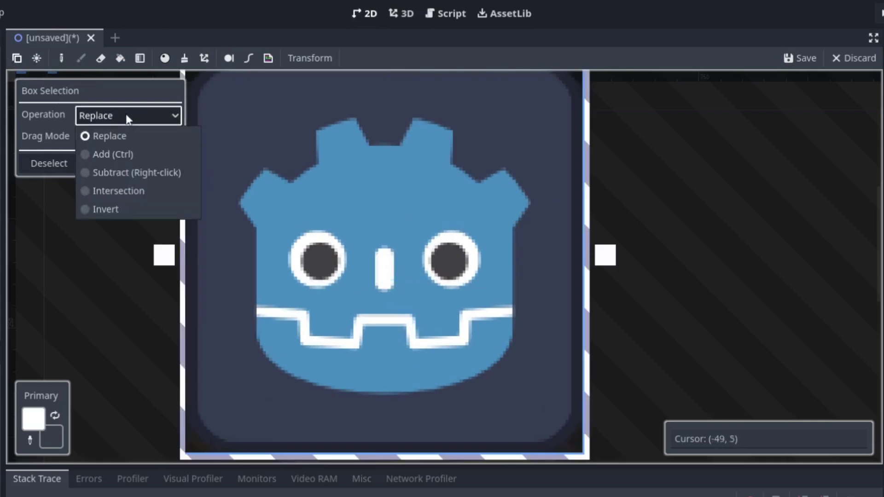
left_click(126, 115)
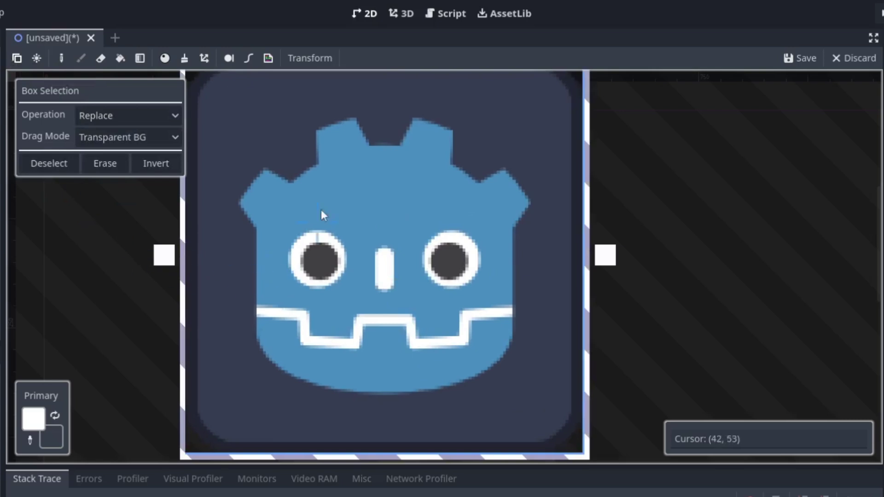
left_click_drag(324, 175, 416, 274)
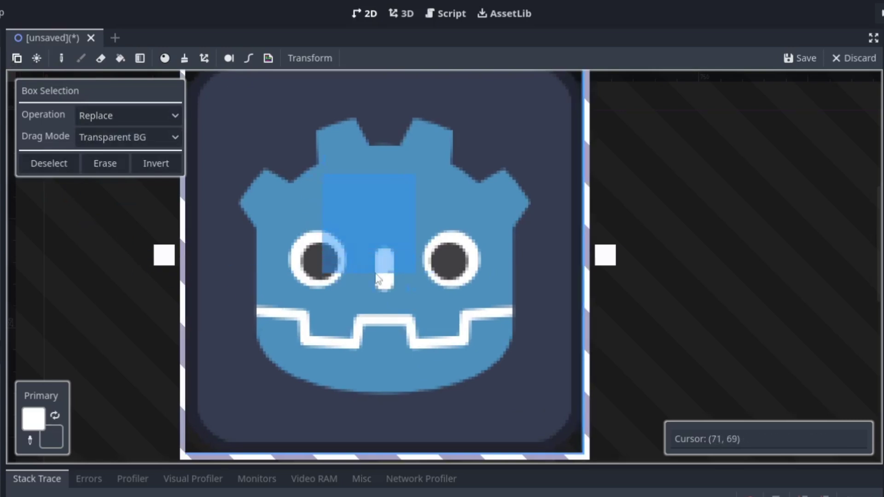
left_click(407, 205)
left_click_drag(453, 115, 511, 183)
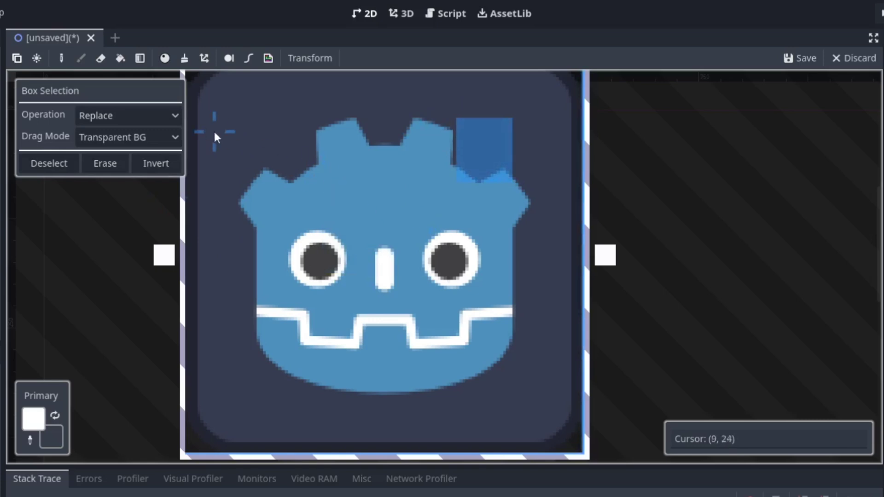
left_click(150, 116)
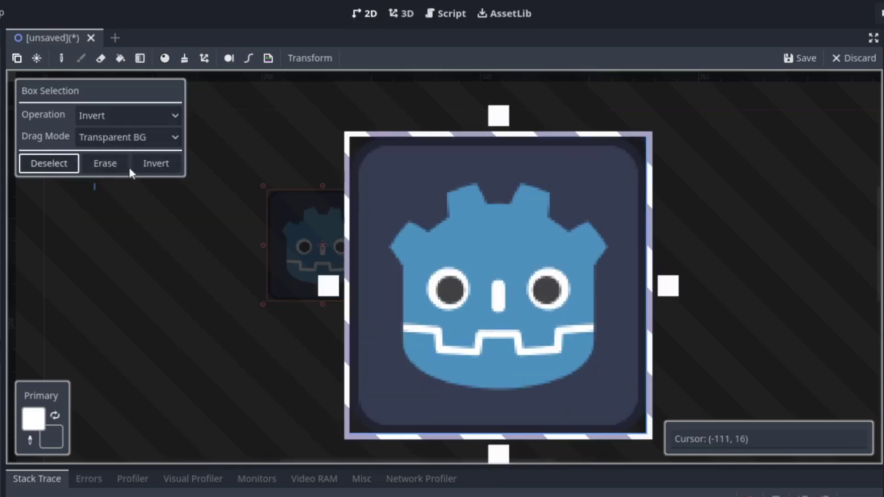
Select the blue upper face region with Color Selection in Replace mode, and toggle the Contiguous fill mode.
left_click(36, 59)
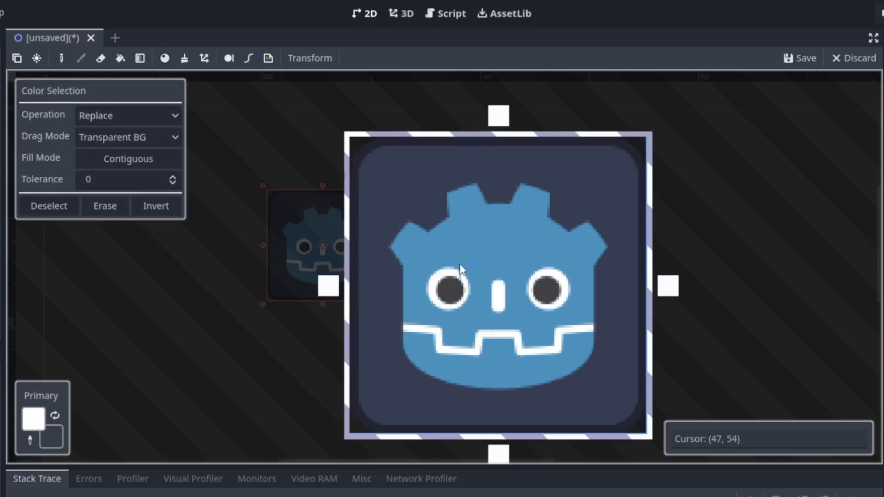
left_click(460, 251)
left_click(135, 115)
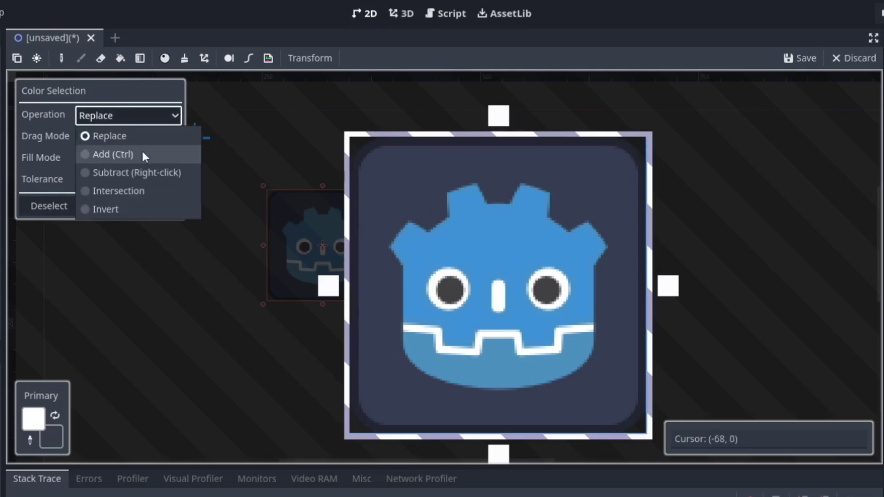
left_click(106, 118)
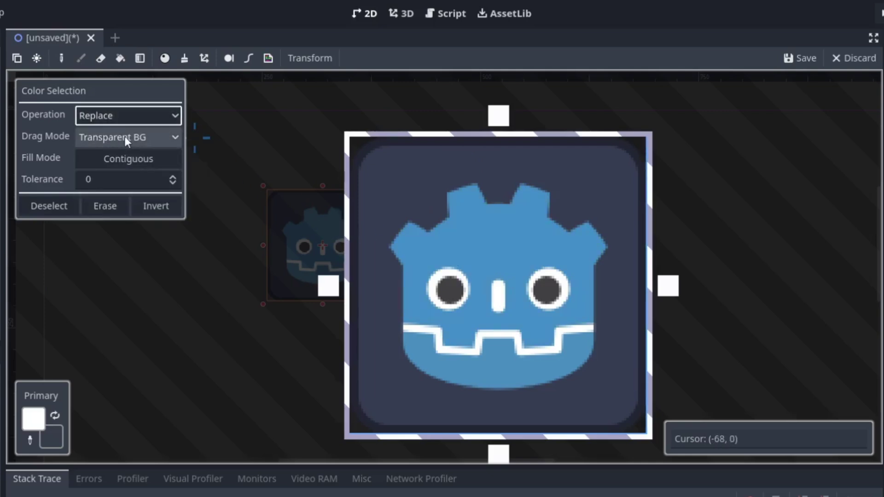
left_click(162, 136)
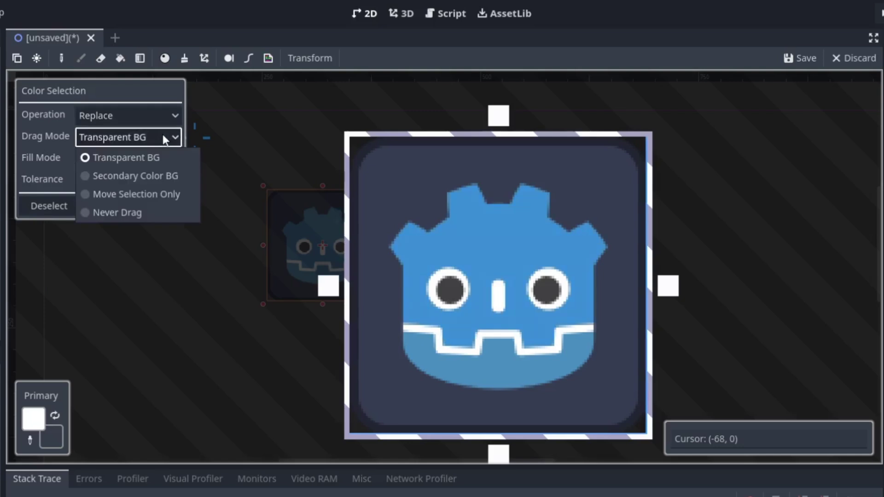
left_click(163, 137)
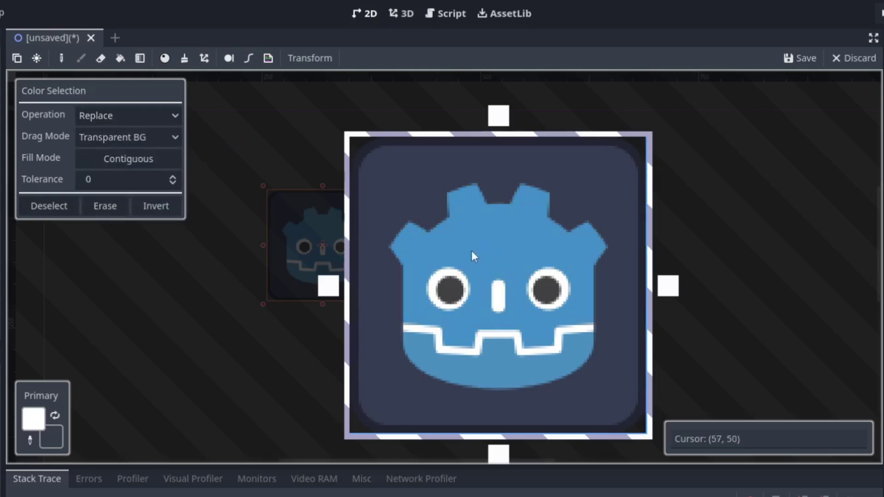
left_click(146, 162)
Switch to the Pencil tool and try a short stroke above the icon's upper-left gear tooth, then undo it.
left_click(61, 56)
scroll(529, 221, "up", 5)
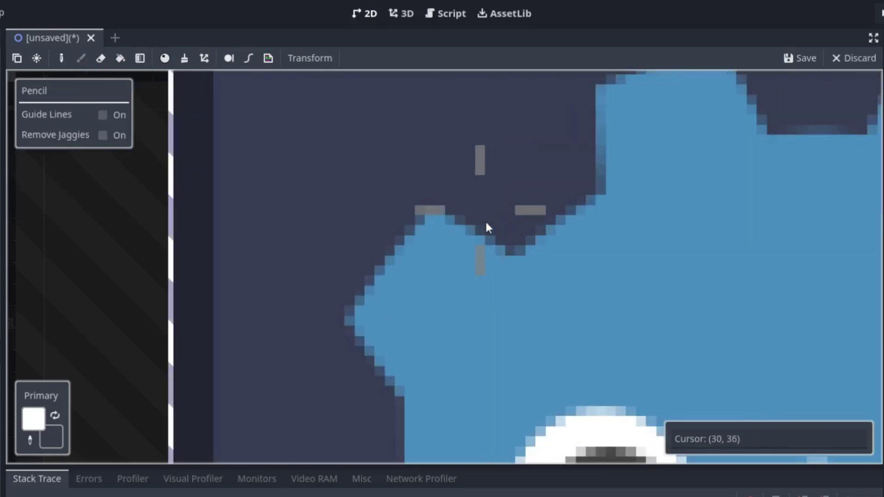
mouse_move(449, 209)
left_mouse_down()
mouse_move(512, 240)
mouse_move(511, 255)
mouse_move(509, 108)
mouse_move(488, 181)
mouse_move(494, 207)
left_mouse_up()
key("ctrl+z")
scroll(414, 238, "down", 1)
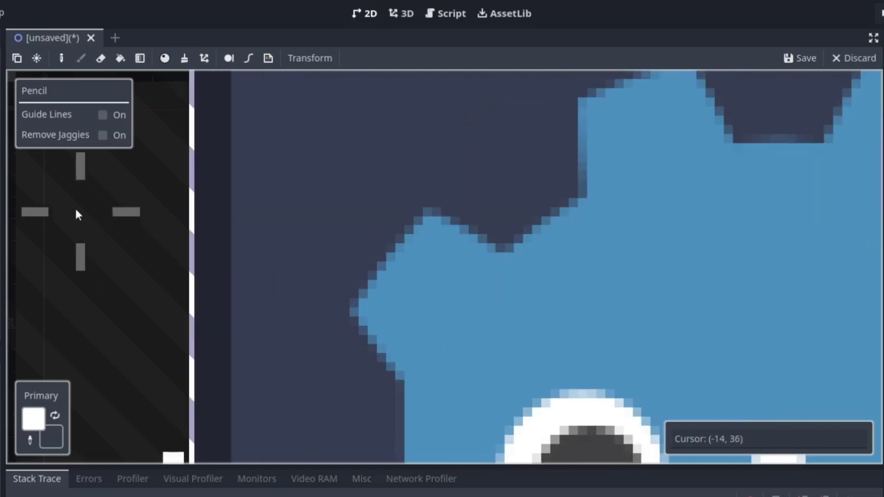
Turn on Remove Jaggies for the Pencil and try a diagonal line and a looping stroke, undoing each.
left_click(103, 135)
left_click_drag(372, 101, 588, 291, "shift")
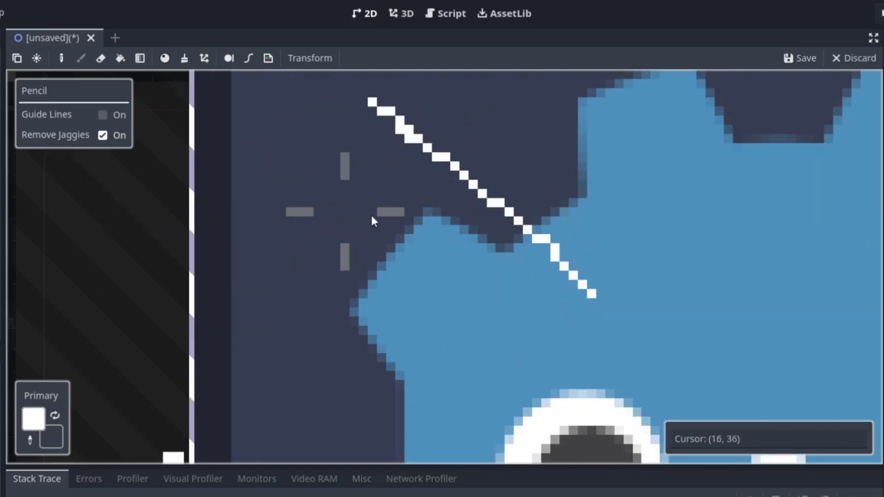
key("ctrl+z")
mouse_move(431, 103)
left_mouse_down()
mouse_move(345, 226)
mouse_move(385, 175)
mouse_move(445, 241)
left_mouse_up()
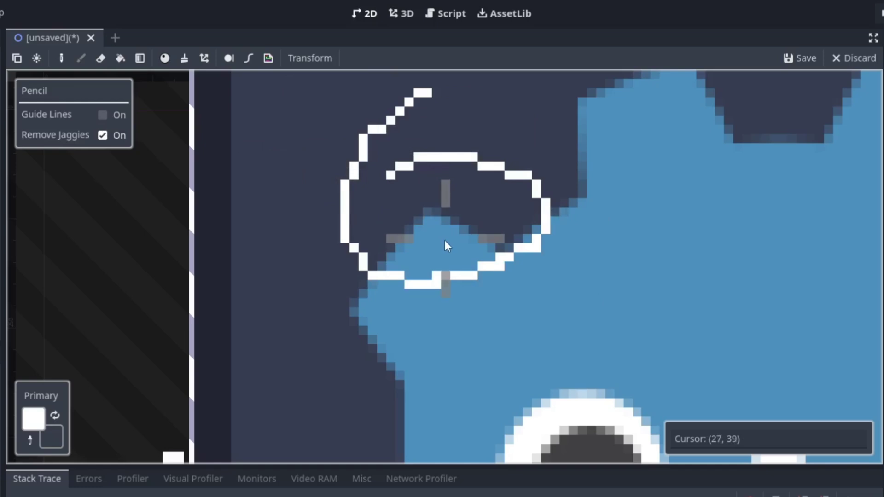
key("ctrl+z")
Try two roughly vertical Pencil strokes beside the face's left edge, undoing each one.
mouse_move(343, 121)
left_mouse_down()
mouse_move(335, 311)
mouse_move(308, 394)
left_mouse_up()
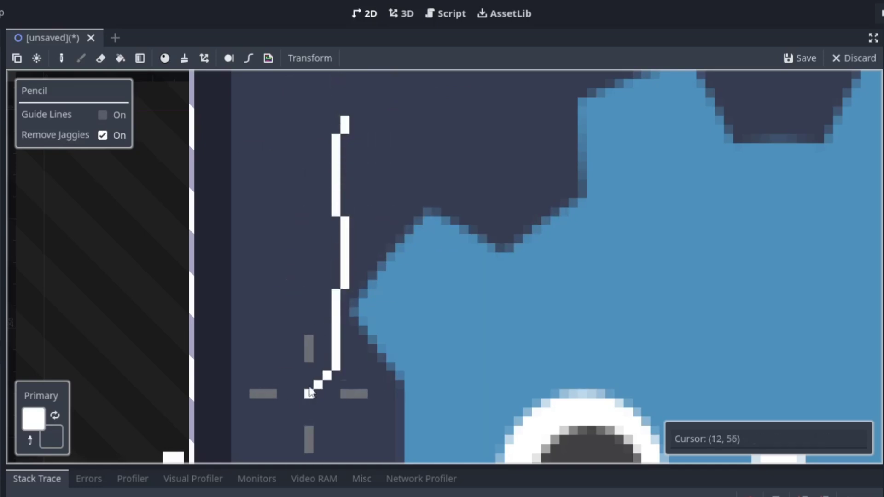
key("ctrl+z")
mouse_move(326, 136)
left_mouse_down()
mouse_move(365, 290)
mouse_move(339, 362)
left_mouse_up()
key("ctrl+z")
Pencil a row of small white pixel clusters above the upper-left gear tooth with Remove Jaggies on.
left_click_drag(353, 131, 353, 131)
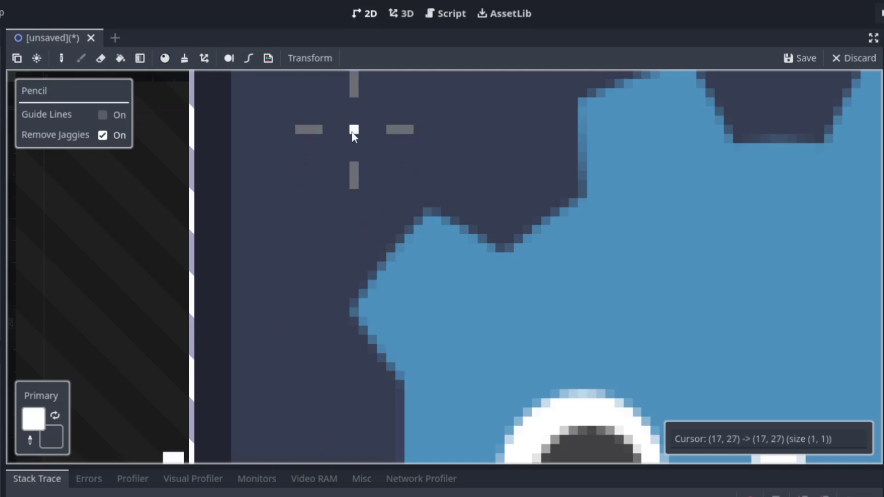
left_click(353, 138)
left_click(361, 141)
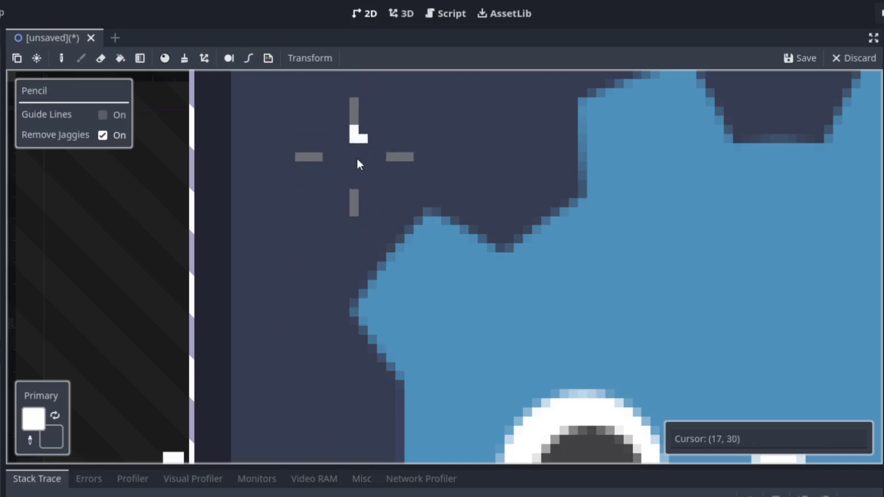
left_click(391, 130)
left_click(399, 139)
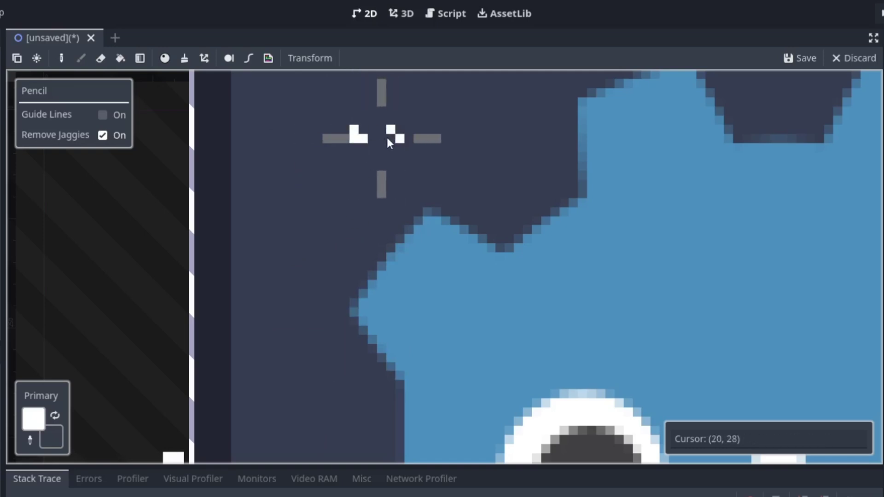
mouse_move(436, 120)
left_mouse_down()
mouse_move(491, 151)
mouse_move(519, 147)
left_mouse_up()
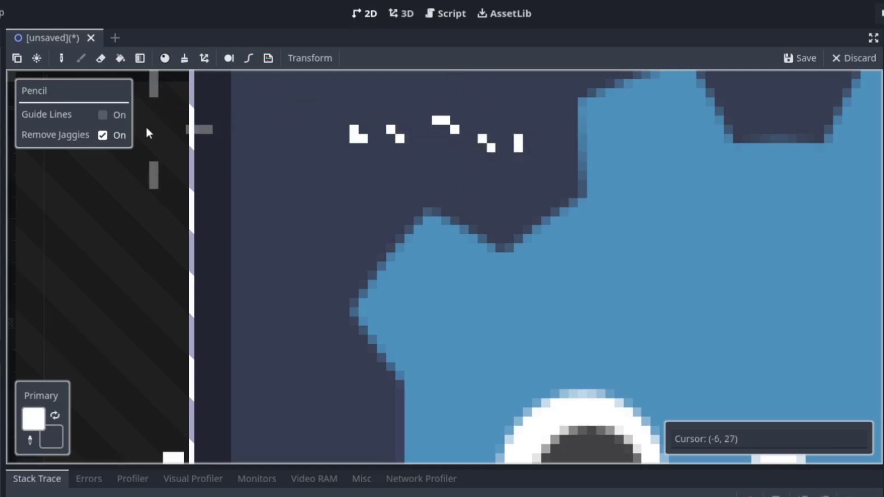
Draw one L-shaped Pencil stroke with Remove Jaggies off and another with it on, near the icon's left edge.
left_click(111, 134)
mouse_move(308, 193)
left_mouse_down()
mouse_move(308, 207)
mouse_move(336, 212)
left_mouse_up()
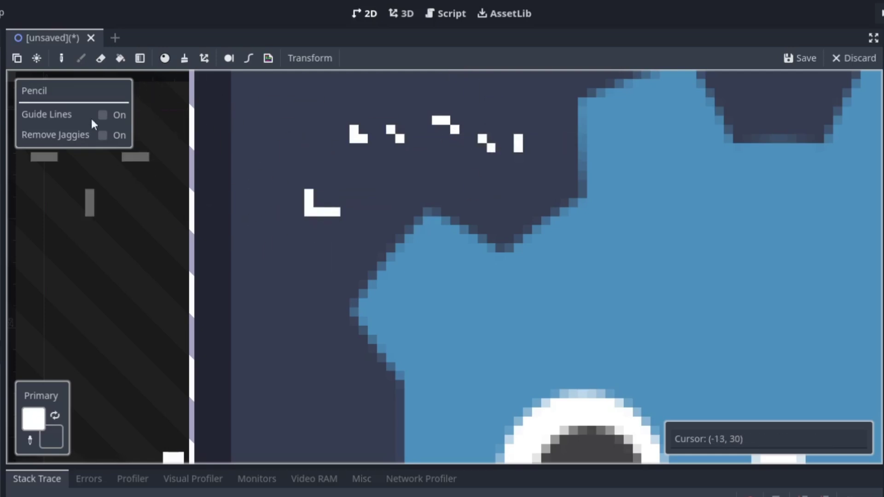
left_click(103, 134)
mouse_move(254, 128)
left_mouse_down()
mouse_move(261, 162)
mouse_move(300, 167)
left_mouse_up()
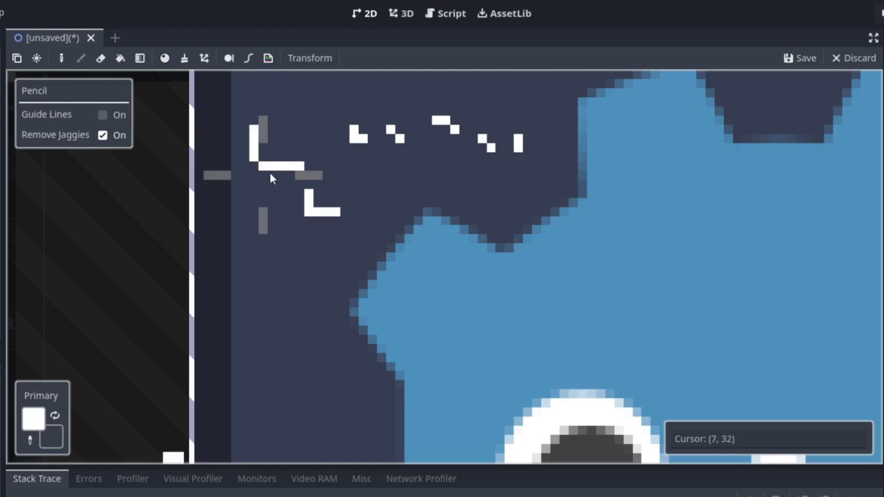
Undo all the white test marks drawn on the icon.
key("ctrl+z")
key("ctrl+z")
key("ctrl+z")
key("ctrl+z")
key("ctrl+z")
key("ctrl+z")
key("ctrl+z")
key("ctrl+z")
key("ctrl+z")
key("ctrl+z")
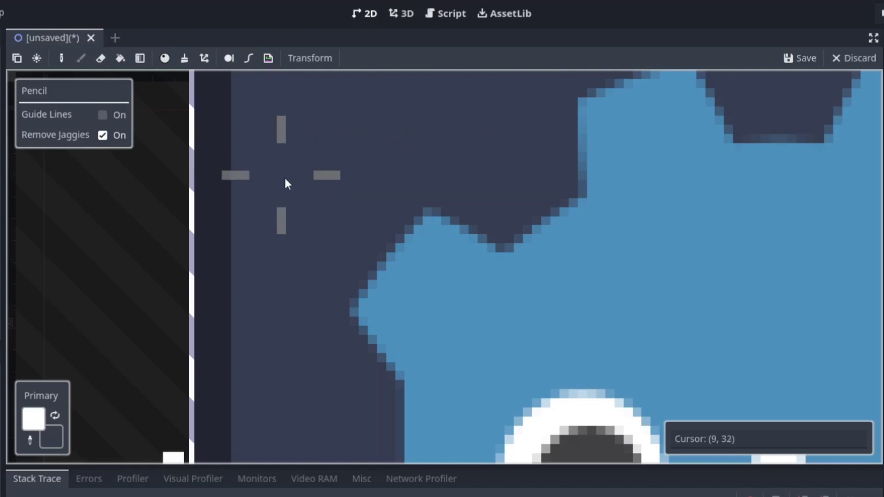
Try a looping Pencil stroke over the face with Guide Lines on, undo it, and turn Guide Lines back off.
left_click(103, 115)
scroll(426, 199, "down", 5)
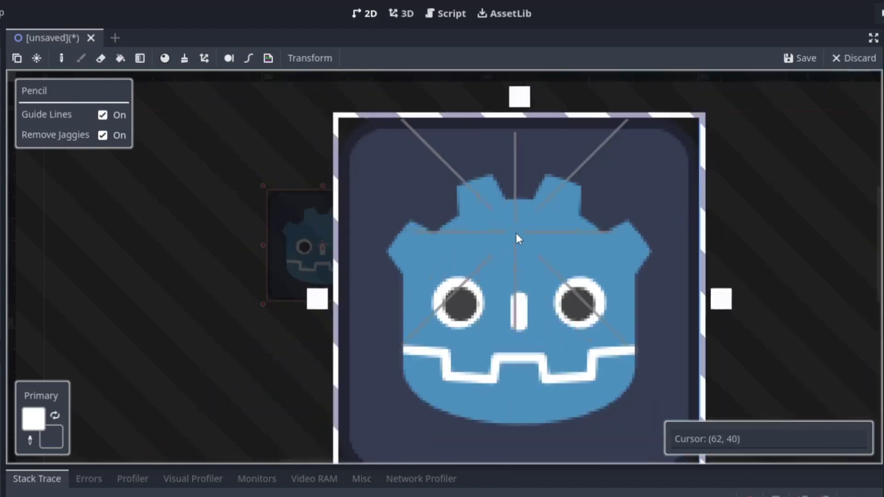
mouse_move(524, 301)
left_mouse_down()
mouse_move(575, 258)
mouse_move(473, 202)
mouse_move(564, 329)
left_mouse_up()
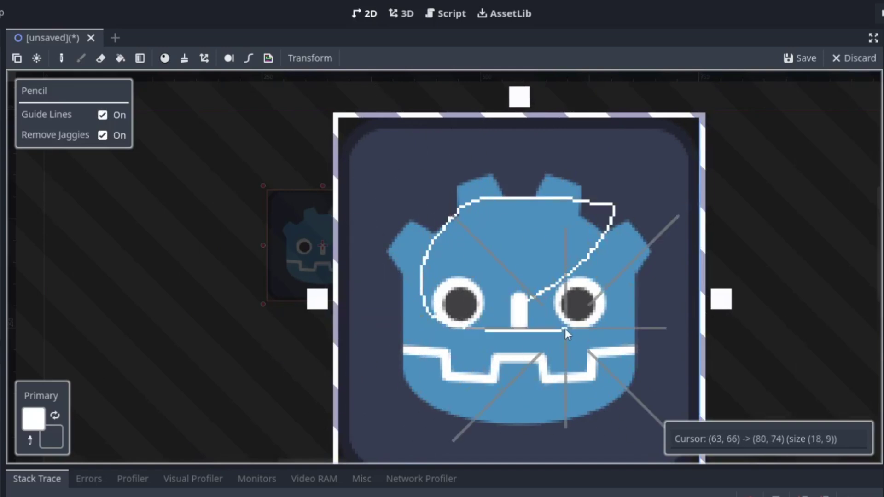
key("ctrl+z")
left_click(102, 115)
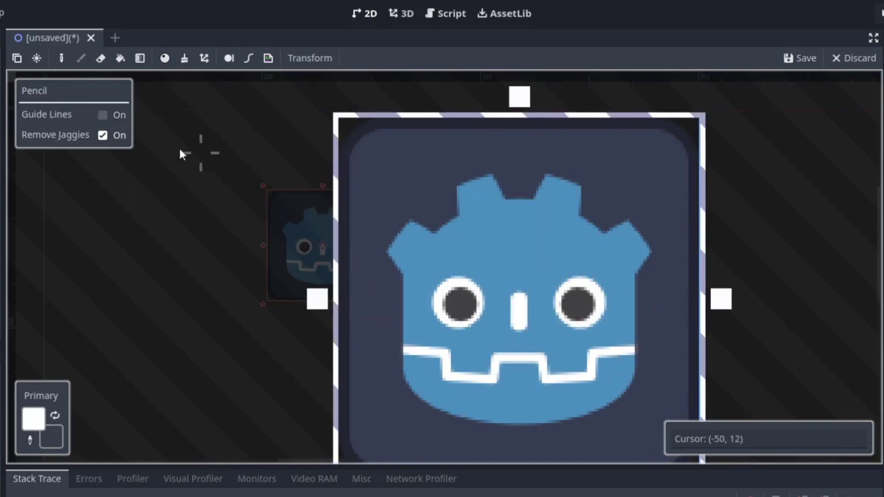
Set the Brush size to 21 and try a stroke across the upper face, undoing the paint.
left_click(80, 59)
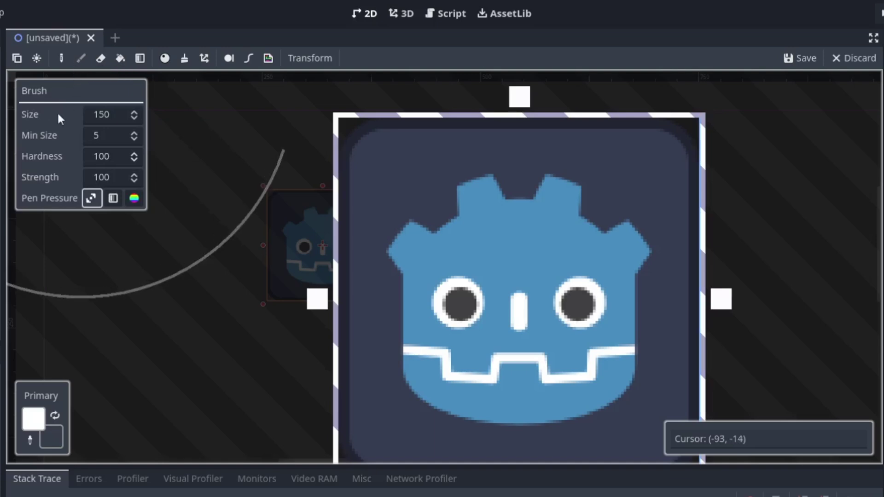
scroll(407, 261, "down", 1)
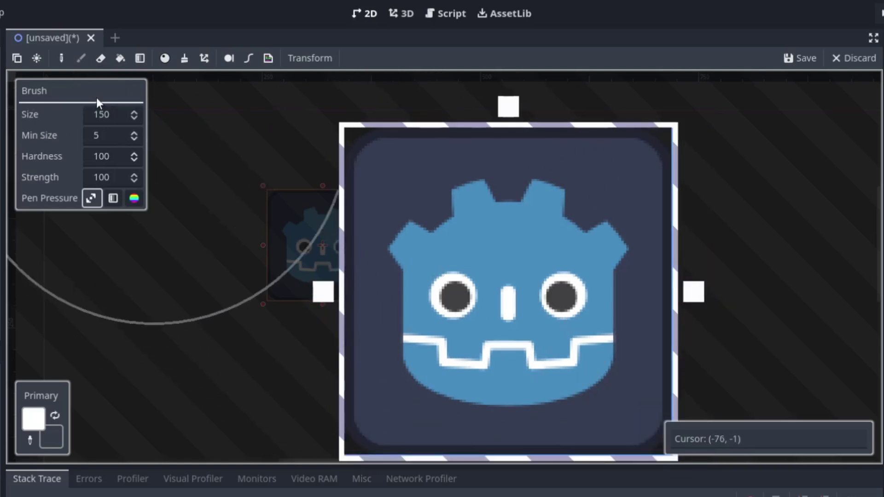
left_click_drag(109, 120, 74, 119)
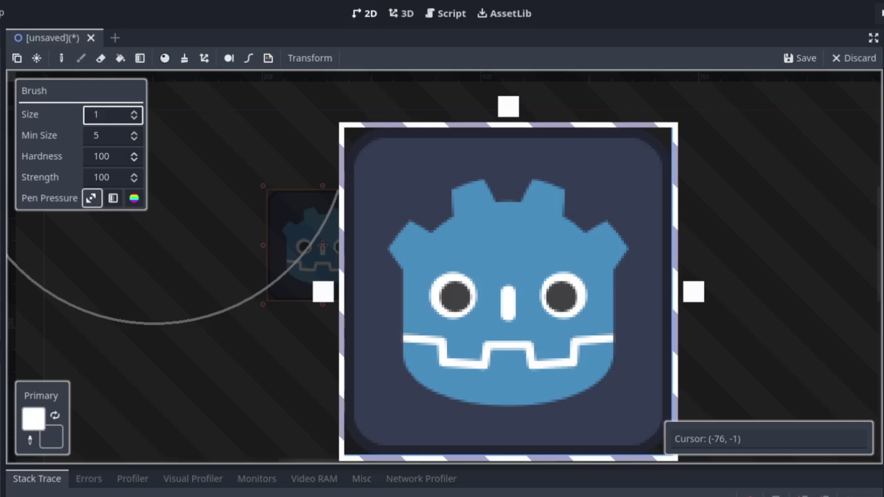
scroll(430, 224, "up", 1)
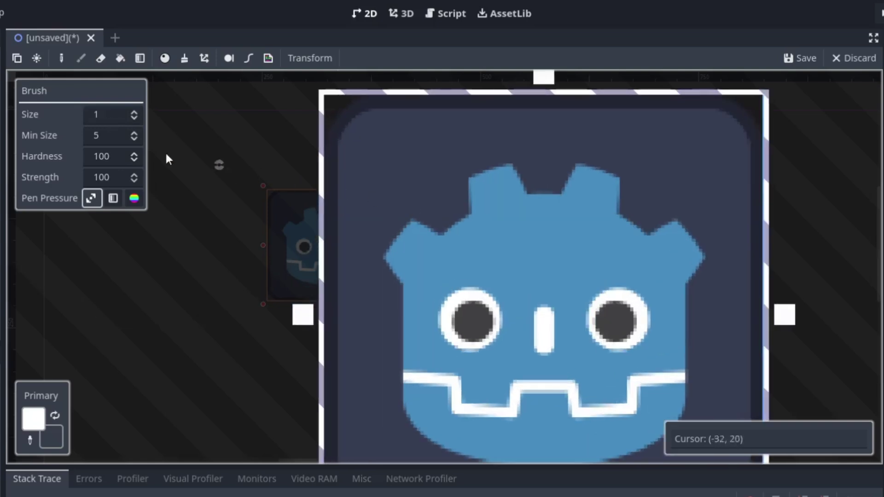
left_click_drag(101, 121, 114, 116)
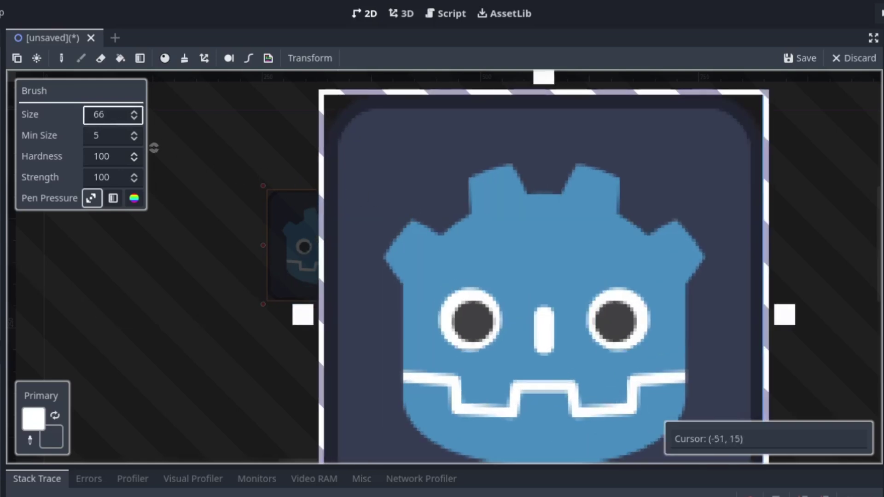
mouse_move(474, 193)
left_mouse_down()
mouse_move(543, 295)
mouse_move(573, 267)
left_mouse_up()
key("ctrl+z")
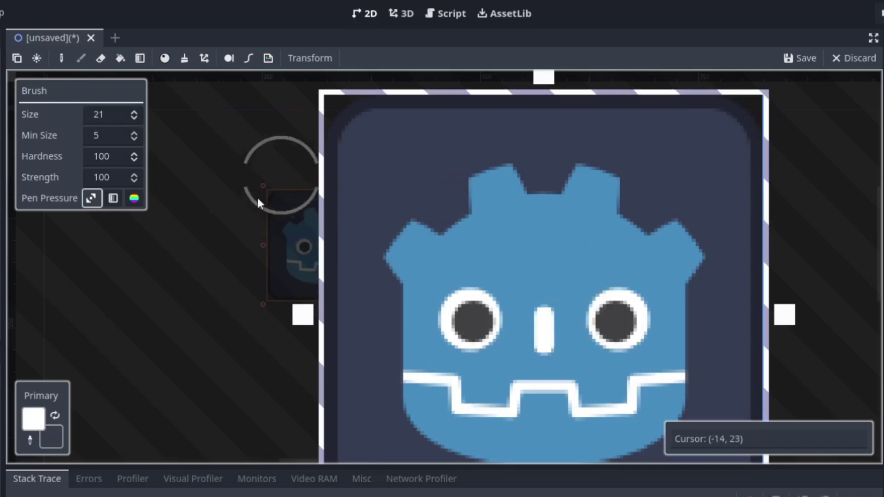
Try size 5 Eraser strokes winding across the face and around its outline, and undo them.
scroll(491, 374, "down", 3)
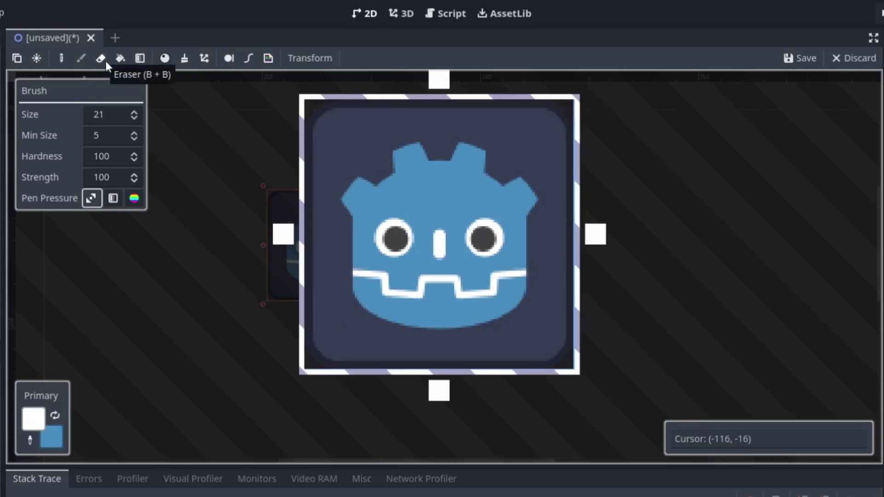
left_click(100, 58)
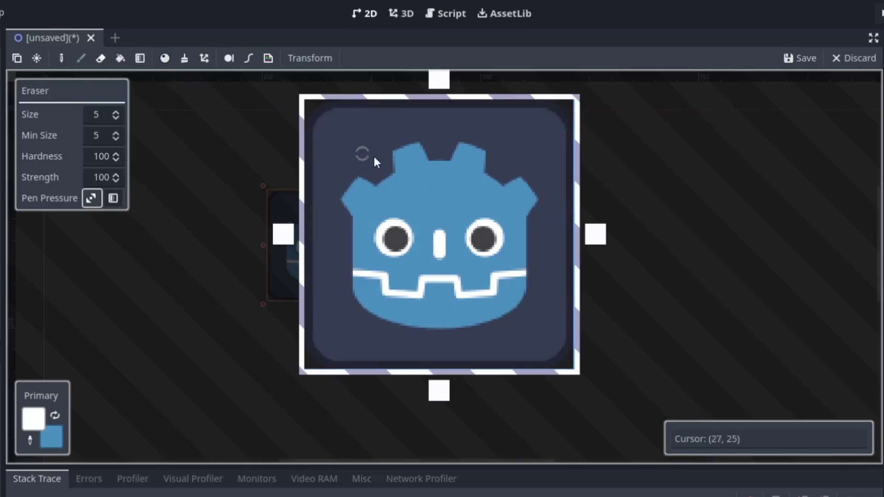
scroll(406, 179, "up", 2)
mouse_move(439, 181)
left_mouse_down()
mouse_move(420, 186)
mouse_move(472, 252)
mouse_move(396, 331)
mouse_move(506, 293)
left_mouse_up()
left_click_drag(511, 236, 511, 235)
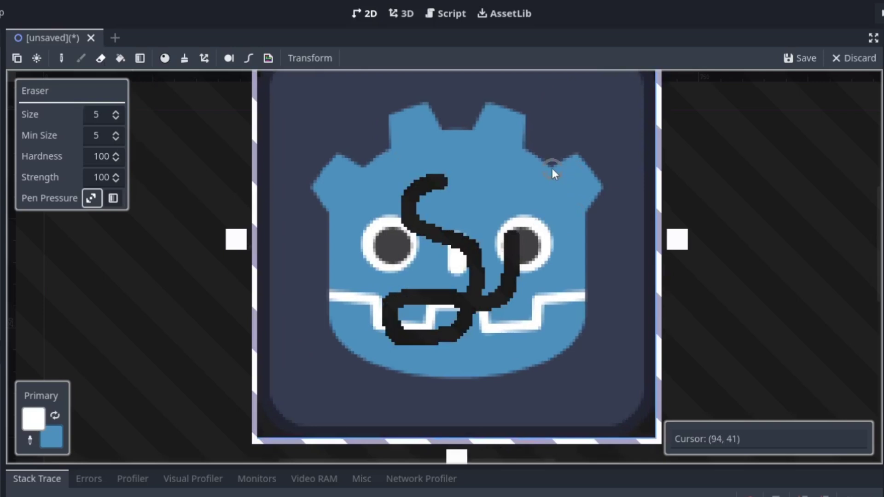
left_click_drag(553, 168, 582, 161)
mouse_move(598, 204)
left_mouse_down()
mouse_move(575, 331)
mouse_move(394, 378)
left_mouse_up()
key("ctrl+z")
key("ctrl+z")
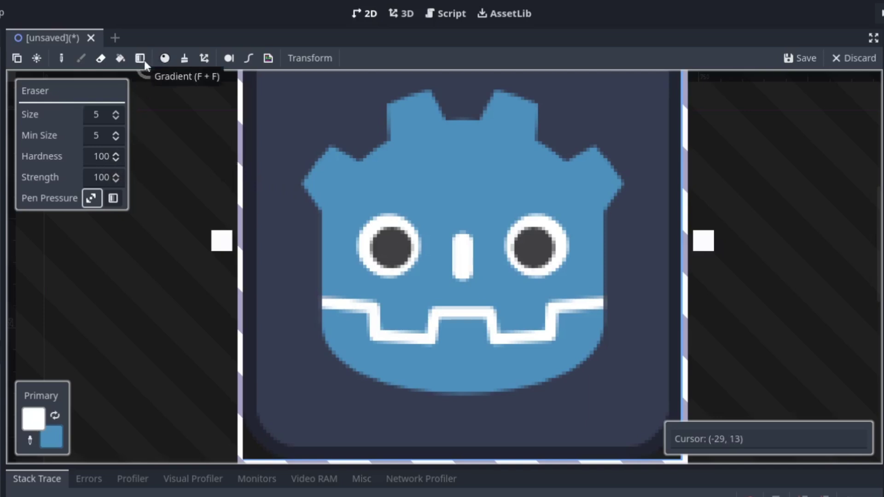
Try a linear gradient from white to blue running horizontally over the icon, and undo it.
left_click(145, 60)
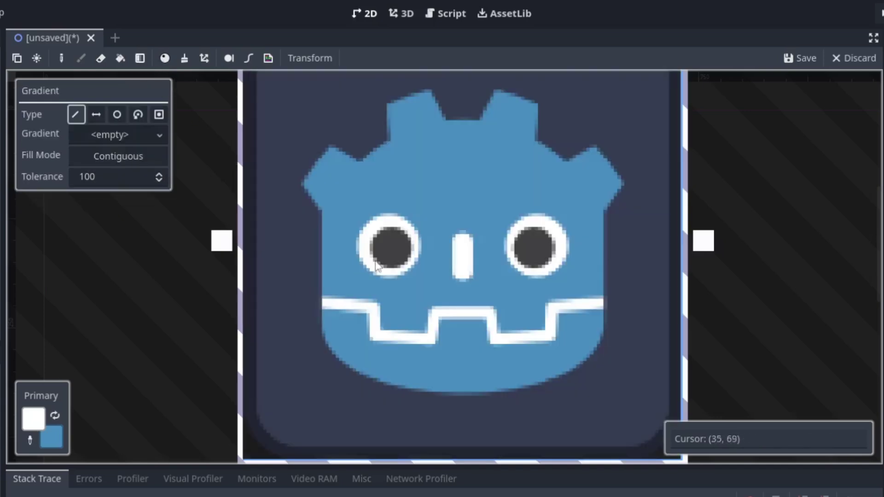
left_click_drag(304, 223, 456, 213)
left_click(447, 224)
key("ctrl+z")
key("ctrl+z")
key("ctrl+z")
key("ctrl+z")
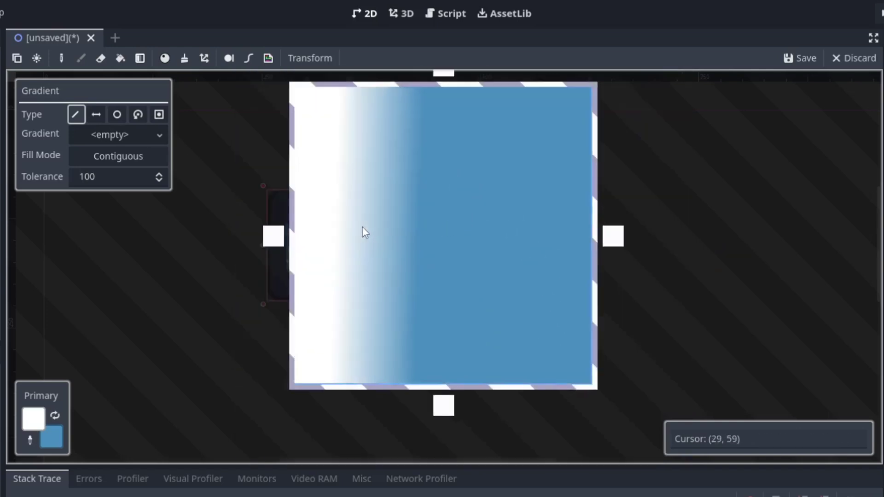
Try the radial, conical and square gradient types over the icon, undoing each fill.
left_click(118, 117)
left_click_drag(469, 165, 334, 258)
key("ctrl+z")
left_click(139, 116)
left_click_drag(380, 173, 404, 284)
key("ctrl+z")
left_click(158, 114)
left_click_drag(469, 211, 542, 336)
key("ctrl+z")
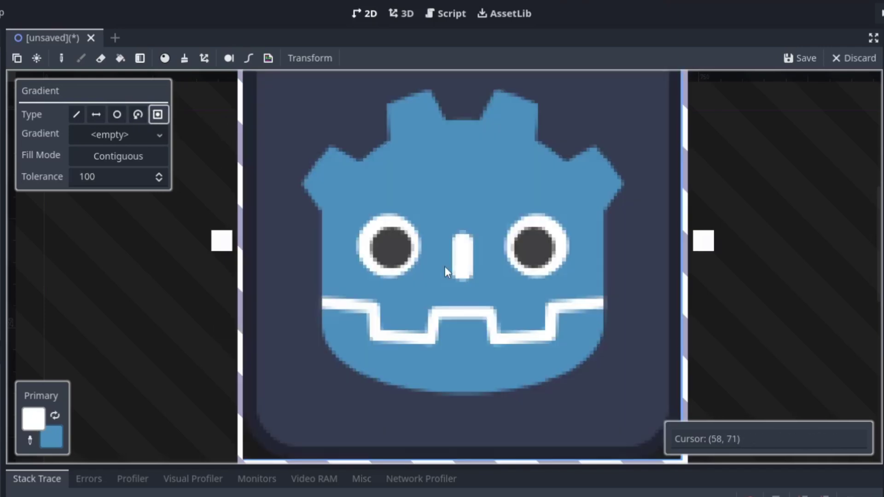
left_click(125, 137)
left_click(133, 273)
left_click(131, 162)
left_click(131, 161)
Try the Fill Brush in white over the blue area of the upper face with Contiguous fill, and undo it.
left_click(164, 58)
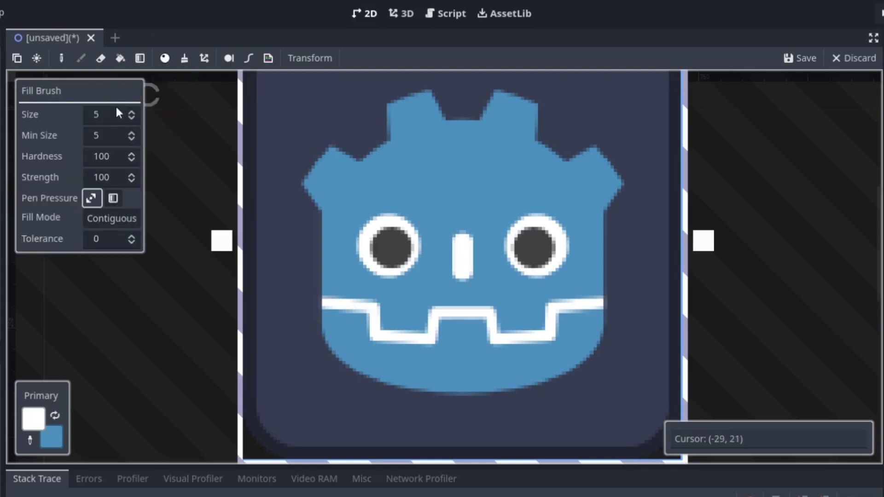
scroll(397, 236, "up", 2)
scroll(400, 244, "up", 2)
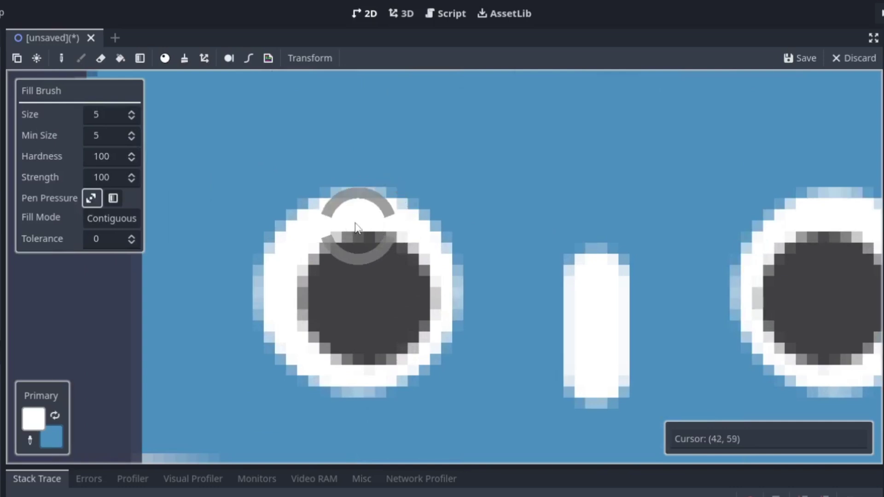
scroll(353, 220, "down", 2)
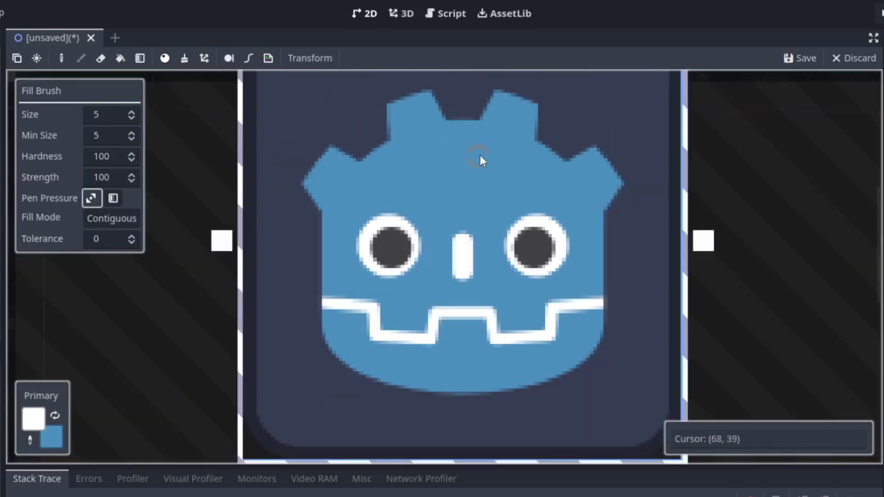
mouse_move(479, 156)
left_mouse_down()
mouse_move(456, 158)
mouse_move(403, 207)
mouse_move(344, 299)
mouse_move(357, 243)
mouse_move(297, 203)
mouse_move(322, 174)
mouse_move(380, 184)
mouse_move(345, 300)
mouse_move(578, 320)
mouse_move(647, 272)
mouse_move(468, 253)
left_mouse_up()
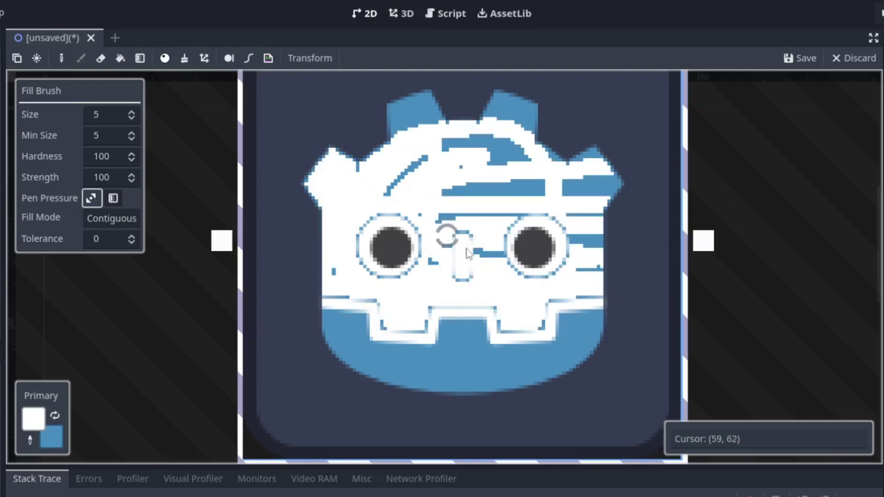
key("ctrl+z")
Try painting the dark pupil of the left eye white with the Fill Brush, and undo it.
scroll(408, 263, "up", 6)
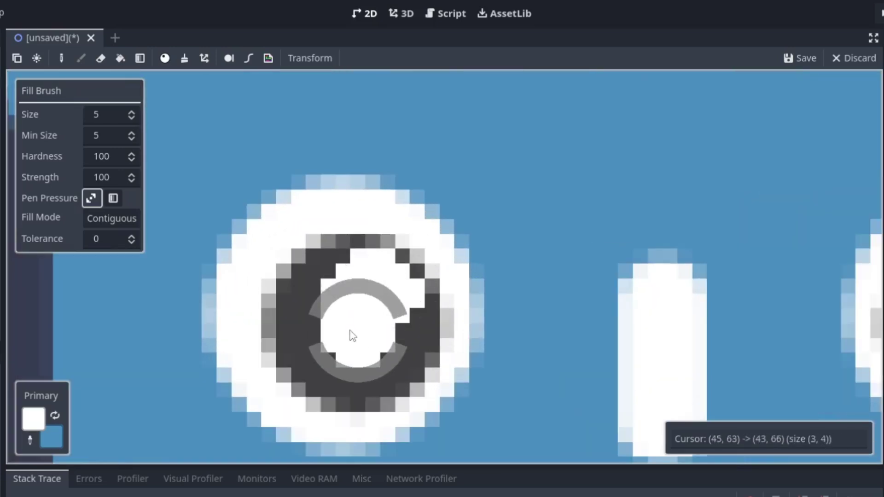
mouse_move(350, 330)
left_mouse_down()
mouse_move(755, 279)
mouse_move(328, 358)
mouse_move(445, 270)
left_mouse_up()
key("ctrl+z")
scroll(403, 225, "down", 4)
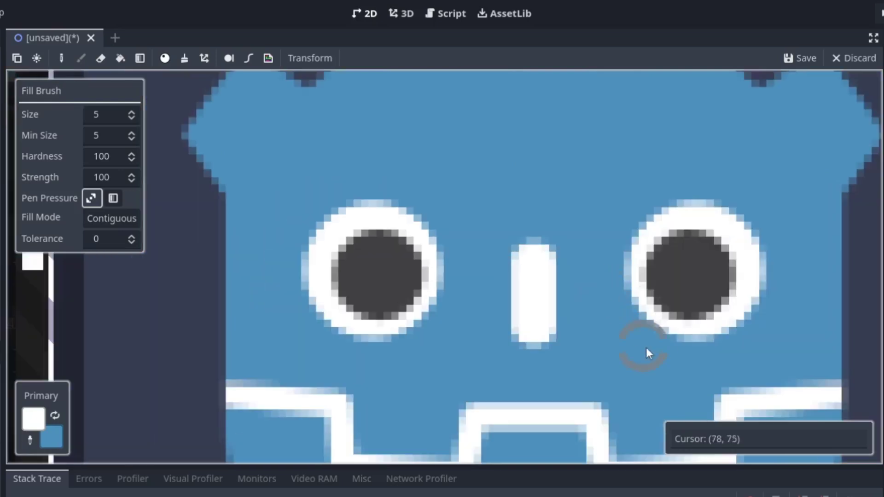
scroll(648, 353, "down", 2)
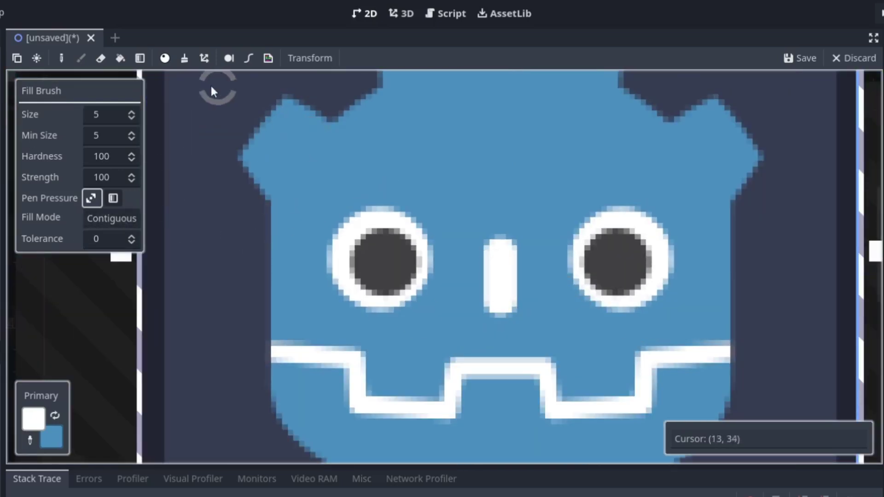
Try setting a Clone Brush offset starting from the right eye's pupil.
left_click(184, 59)
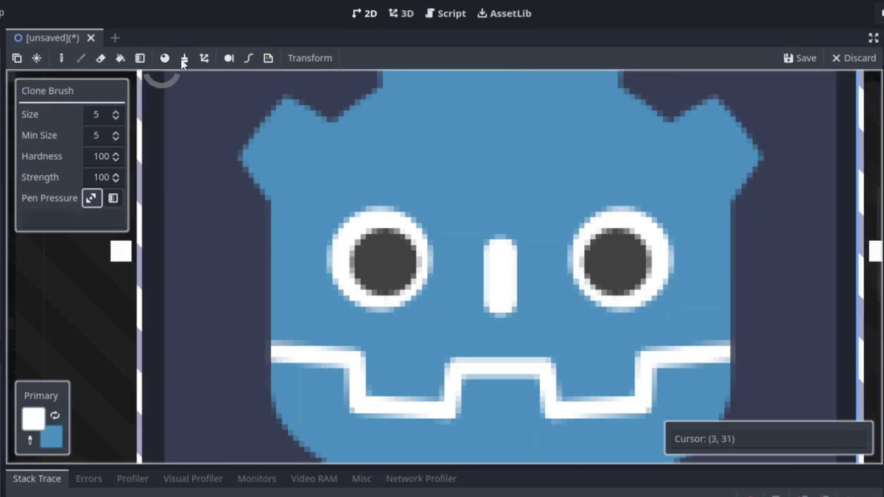
scroll(296, 276, "down", 2)
scroll(258, 280, "up", 2)
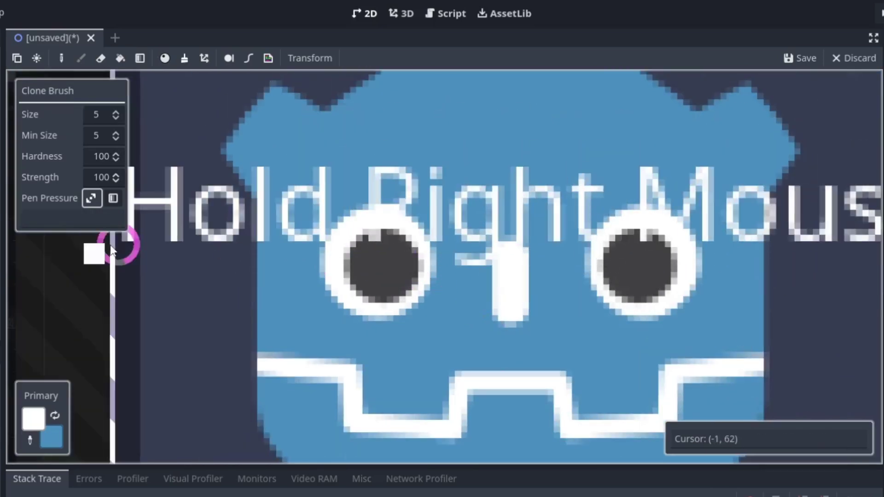
scroll(152, 270, "down", 4)
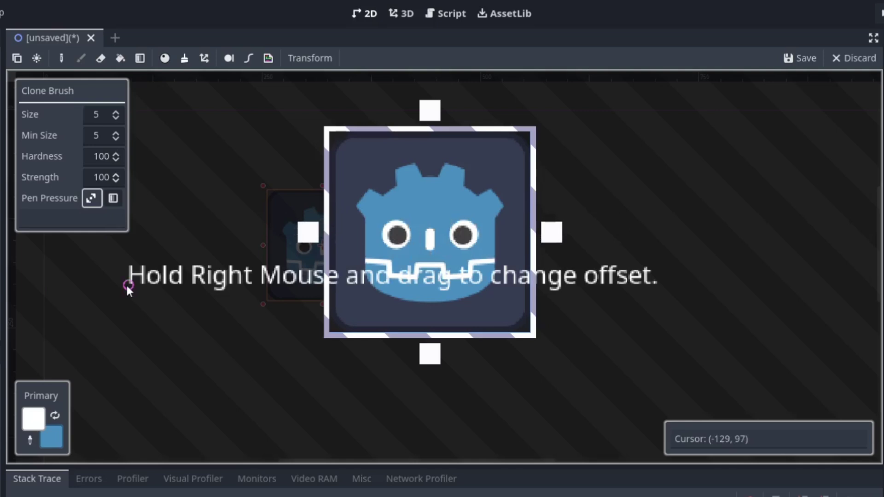
right_click_drag(458, 234, 458, 234)
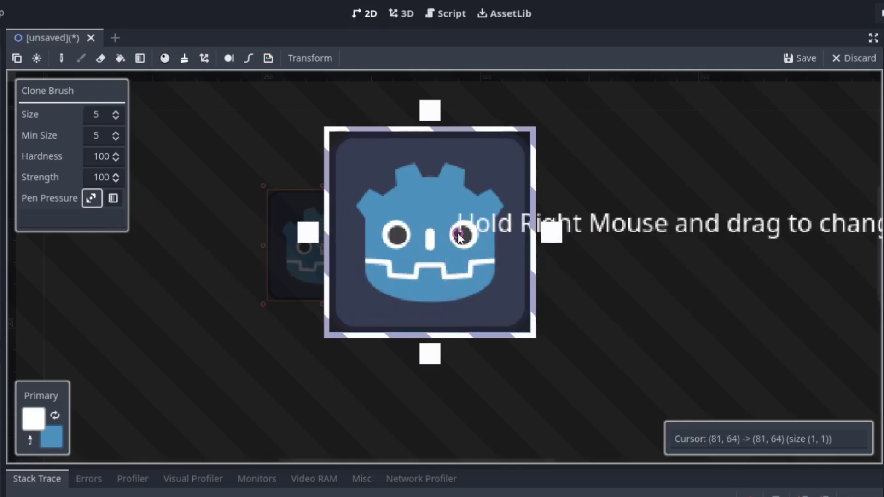
mouse_move(458, 235)
left_mouse_down()
mouse_move(442, 264)
mouse_move(267, 369)
mouse_move(233, 335)
left_mouse_up()
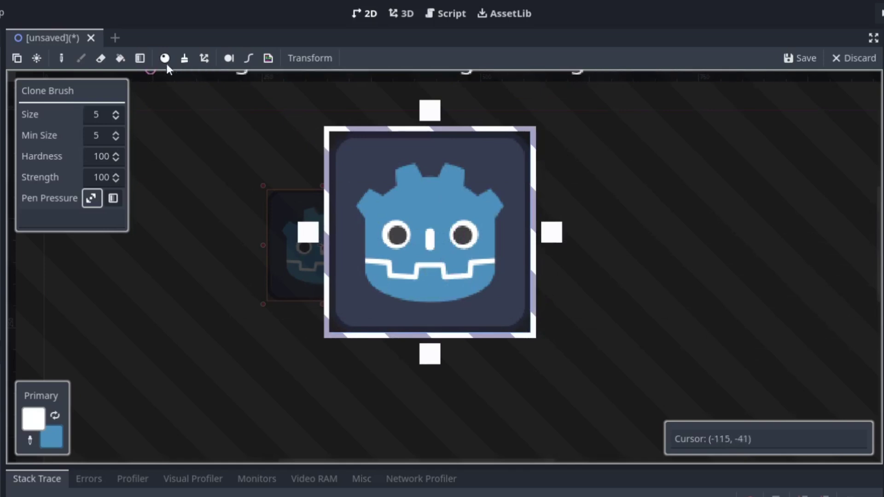
Set a direction for the Normal Map Brush and trace the head's whole outline with it.
left_click(208, 60)
scroll(500, 328, "up", 4)
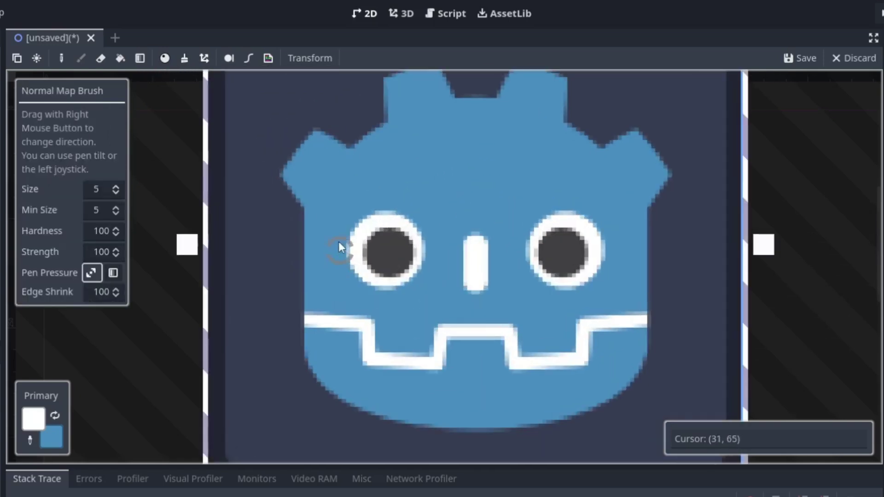
right_click_drag(341, 153, 431, 152)
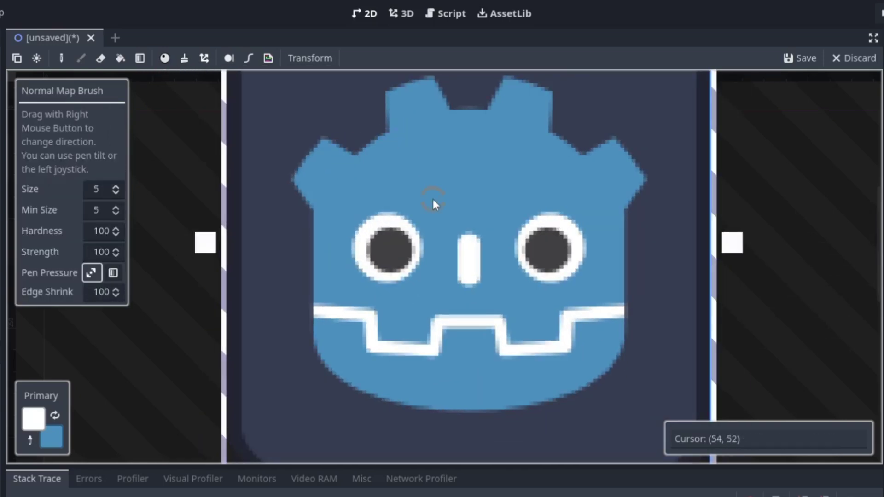
mouse_move(384, 95)
left_mouse_down()
mouse_move(359, 155)
mouse_move(288, 184)
mouse_move(321, 259)
mouse_move(317, 382)
mouse_move(592, 382)
mouse_move(639, 148)
mouse_move(555, 148)
mouse_move(494, 82)
mouse_move(400, 83)
left_mouse_up()
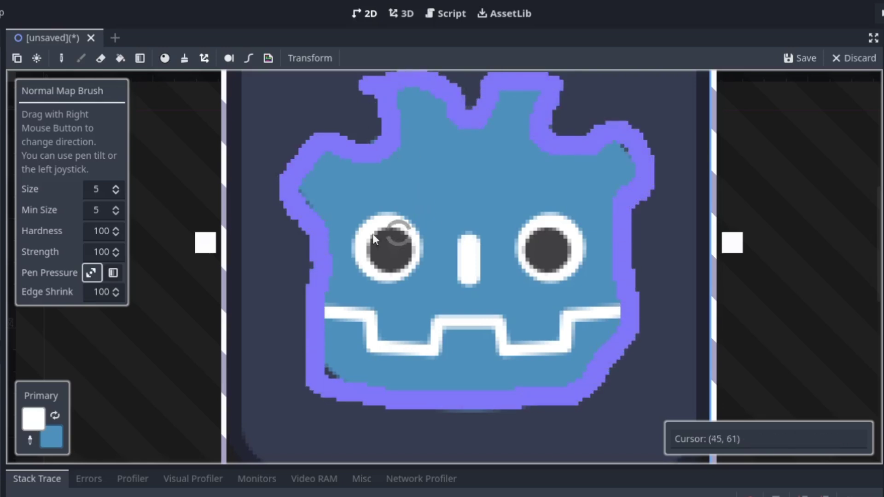
Circle both eyes with the Normal Map Brush, and undo all the normal-map strokes on the icon.
mouse_move(365, 214)
left_mouse_down()
mouse_move(357, 284)
mouse_move(358, 228)
mouse_move(380, 227)
left_mouse_up()
mouse_move(516, 210)
left_mouse_down()
mouse_move(661, 256)
mouse_move(516, 216)
left_mouse_up()
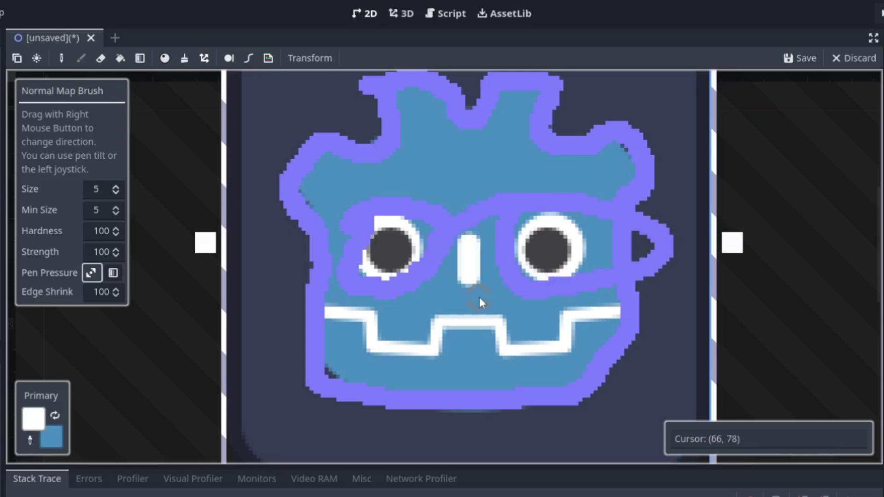
key("ctrl+z")
key("ctrl+z")
key("ctrl+z")
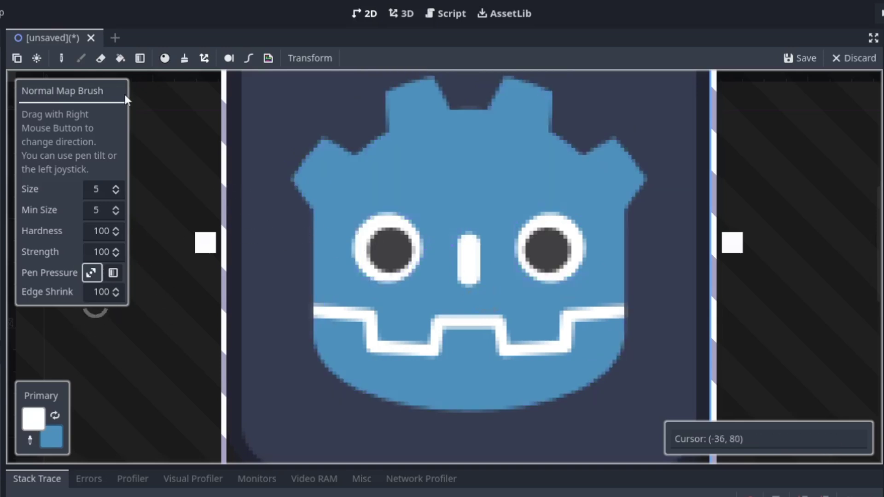
Try a filled ellipse over the face with the Shape tool, using the Primary fill color, and undo it.
left_click(228, 59)
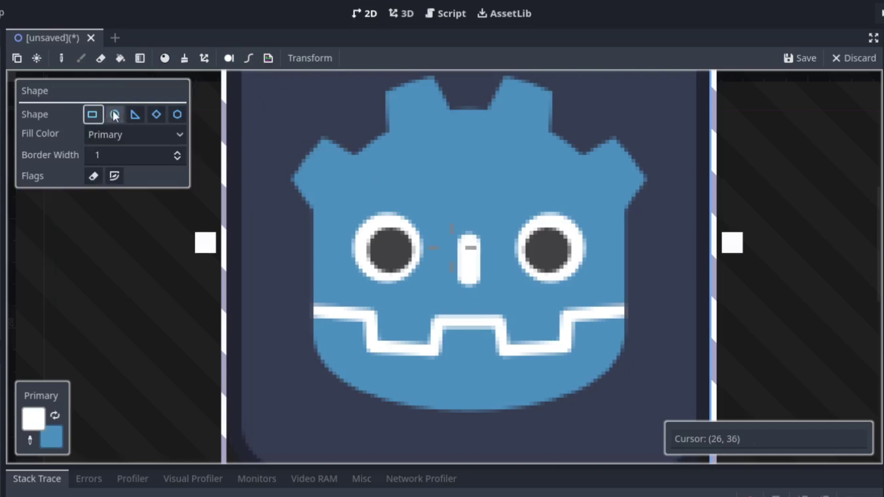
left_click(113, 114)
mouse_move(374, 134)
left_mouse_down()
mouse_move(601, 276)
mouse_move(600, 302)
left_mouse_up()
key("ctrl+z")
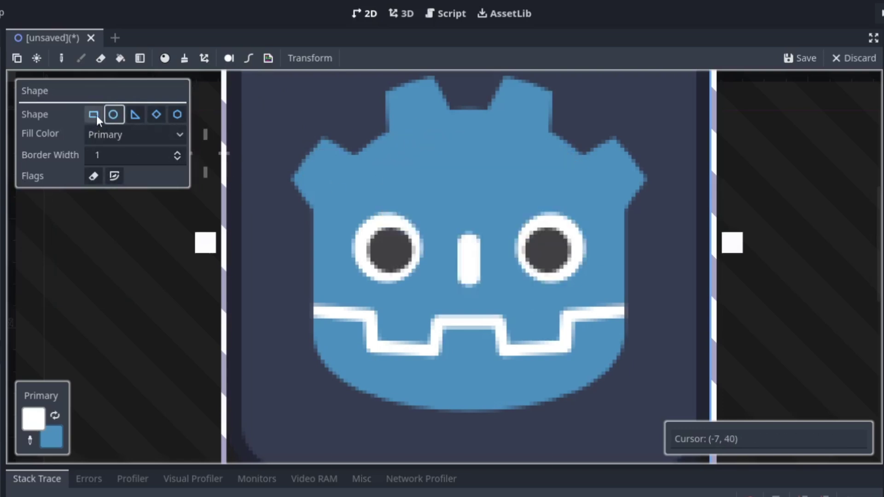
Try a filled rectangle over the upper face with the Shape tool, and undo it.
left_click(95, 115)
mouse_move(265, 120)
left_mouse_down()
mouse_move(359, 171)
mouse_move(543, 305)
left_mouse_up()
key("ctrl+z")
Switch the shape's fill color to Secondary and on to None (outline only), and try an outlined rectangle.
left_click(111, 135)
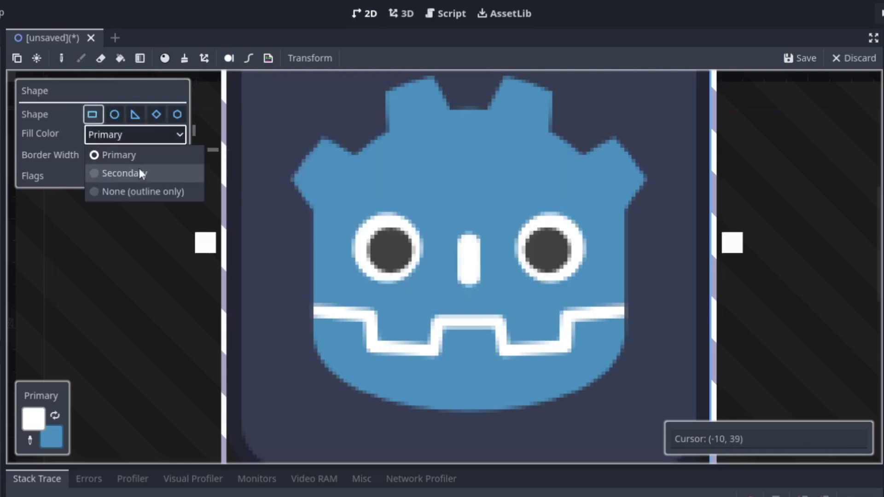
left_click(140, 173)
left_click(138, 134)
left_click(152, 192)
mouse_move(372, 112)
left_mouse_down()
mouse_move(527, 270)
mouse_move(466, 373)
mouse_move(293, 148)
left_mouse_up()
Try a rectangle outline with a border width of 10, and set the width back to 1.
left_click(133, 155)
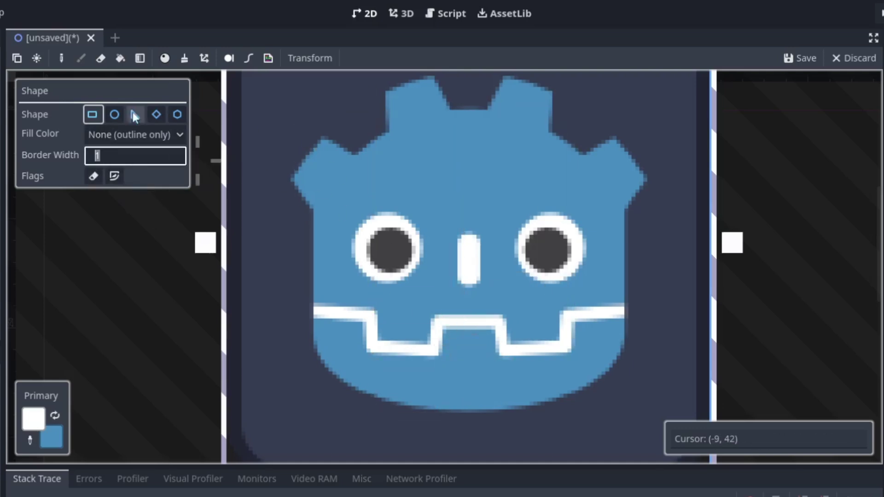
type("0")
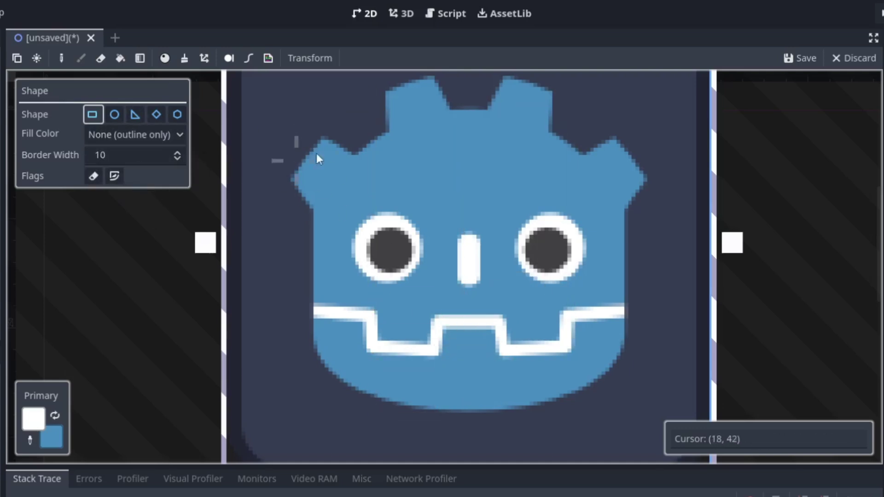
left_click_drag(316, 156, 138, 154)
left_click(126, 159)
key("BackSpace")
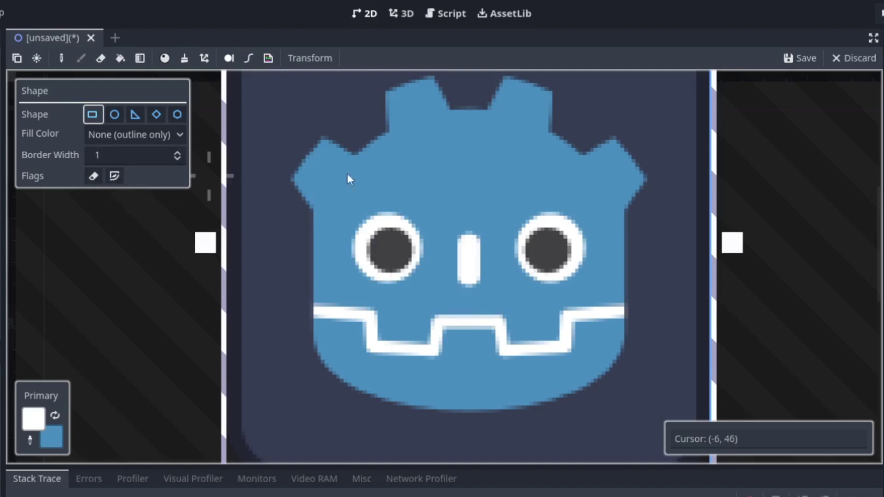
Turn on the Shape tool's second flag, try a rectangle and an ellipse over the face, and undo the drawing.
left_click(115, 176)
mouse_move(303, 97)
left_mouse_down()
mouse_move(497, 326)
mouse_move(82, 65)
left_mouse_up()
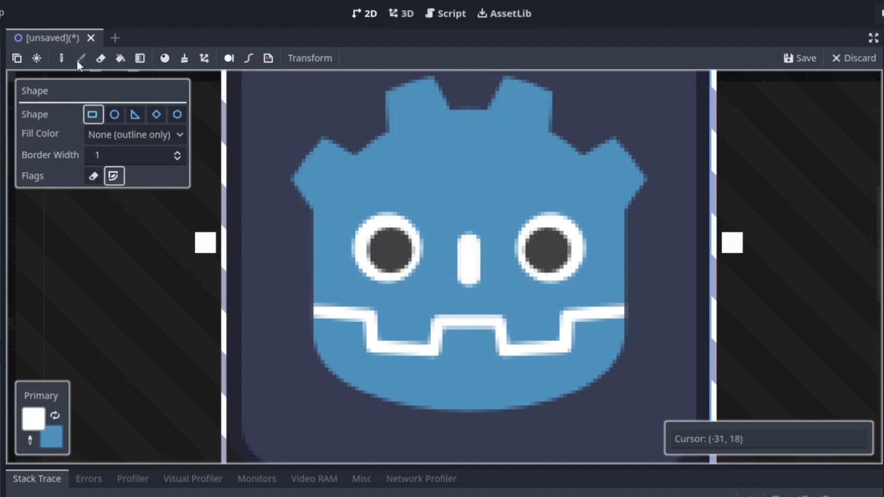
left_click(115, 114)
left_click_drag(361, 126, 526, 305)
key("ctrl+z")
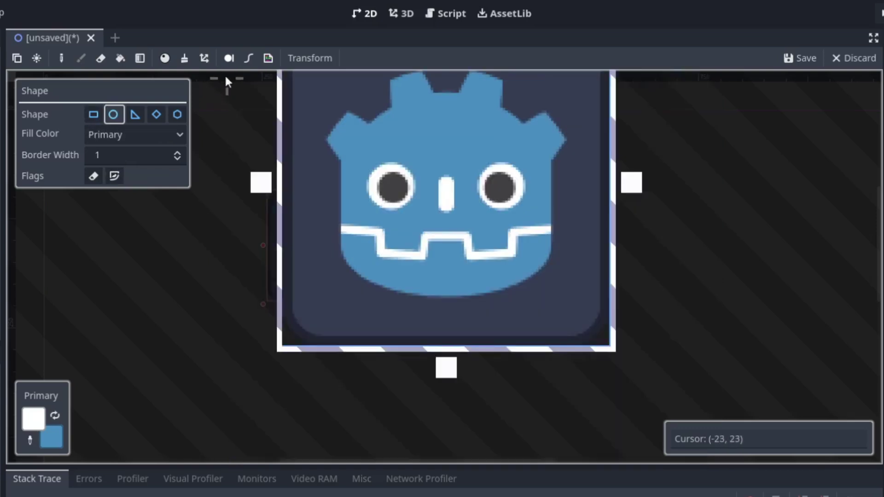
Try straight lines across the icon with the Line tool at width 1, and undo them.
left_click(248, 61)
middle_click_drag(354, 156, 322, 233)
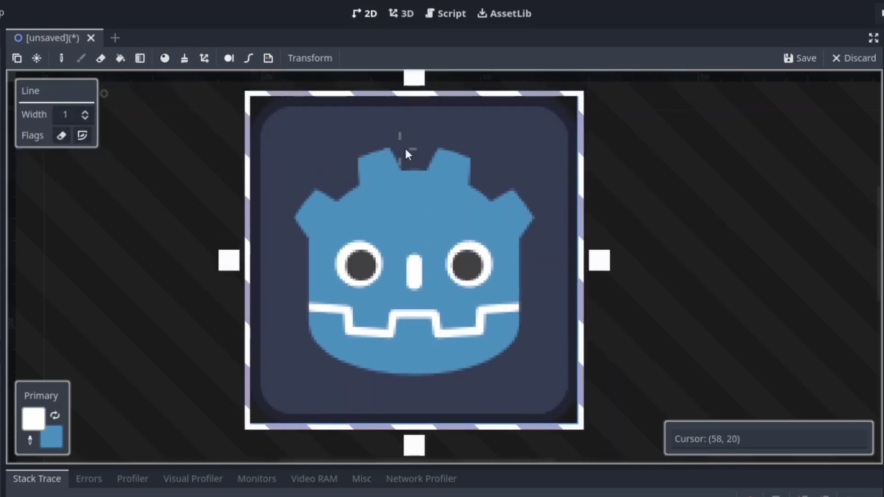
left_click_drag(407, 147, 361, 238)
left_click_drag(399, 137, 396, 399)
key("ctrl+z")
left_click_drag(498, 148, 393, 251)
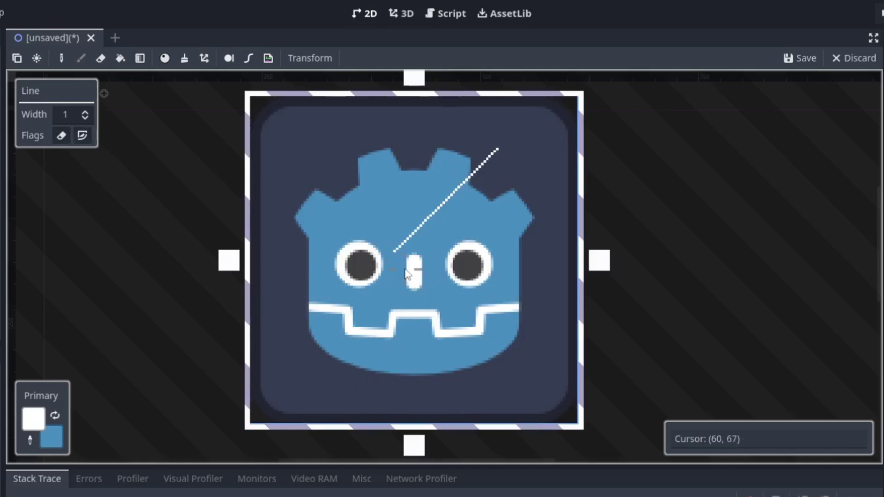
key("ctrl+z")
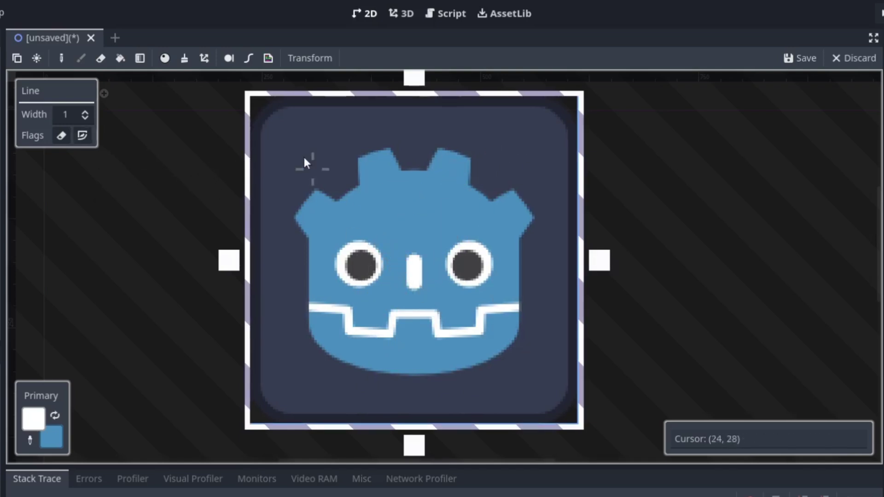
Rotate the icon image clockwise repeatedly with the Transform commands.
left_click(306, 60)
left_click(305, 57)
left_click(305, 58)
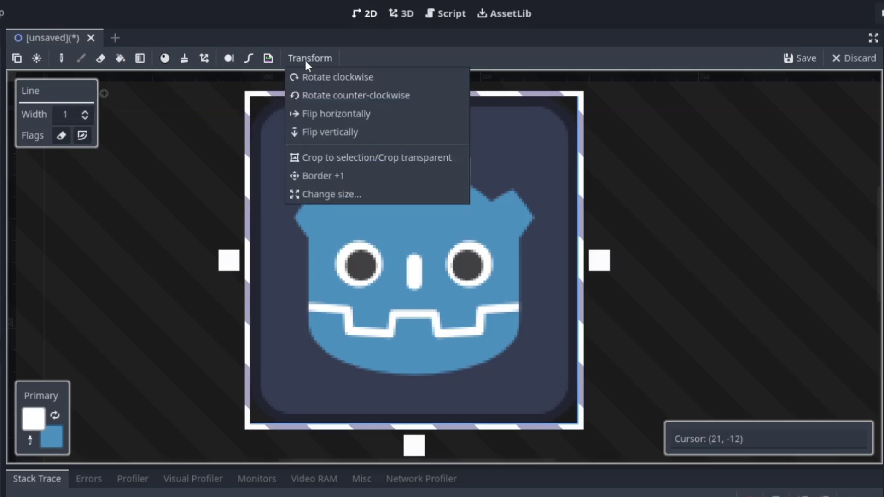
left_click(327, 84)
left_click(327, 83)
left_click(326, 84)
left_click(327, 84)
left_click(327, 83)
left_click(327, 82)
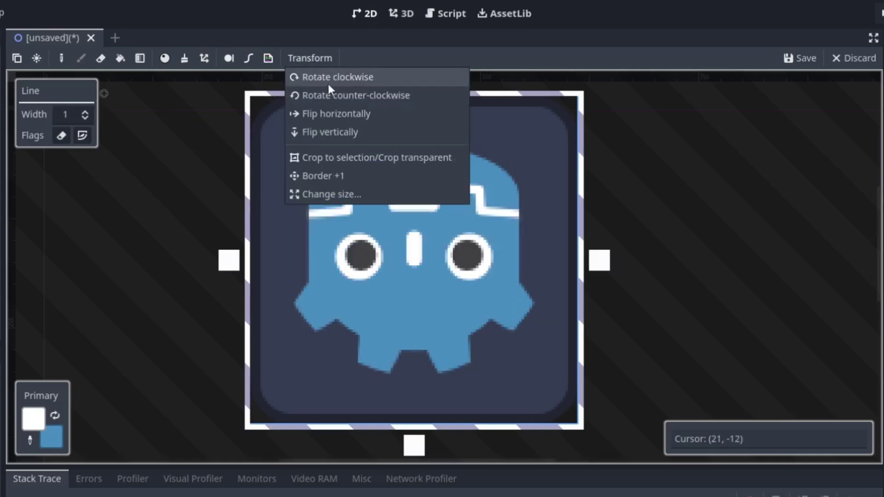
left_click(327, 82)
left_click(328, 82)
Rotate the icon image counter-clockwise twice, and flip it vertically twice.
left_click(331, 95)
left_click(331, 95)
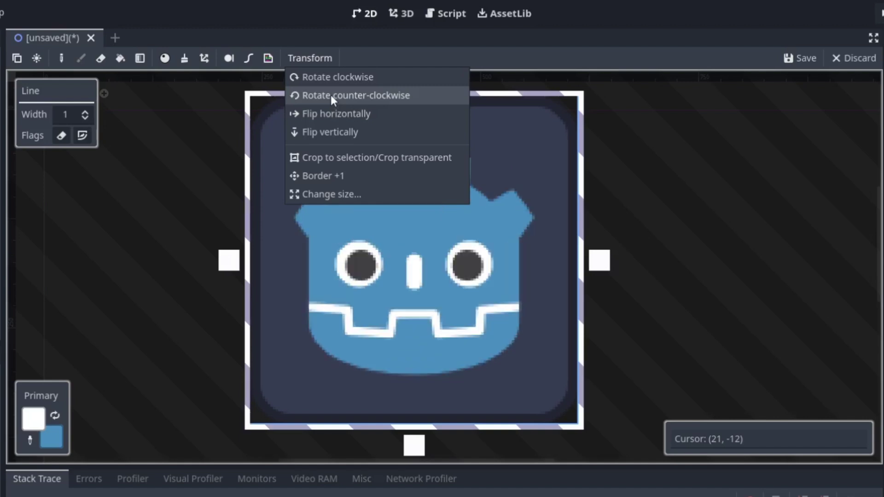
left_click(310, 131)
left_click(310, 132)
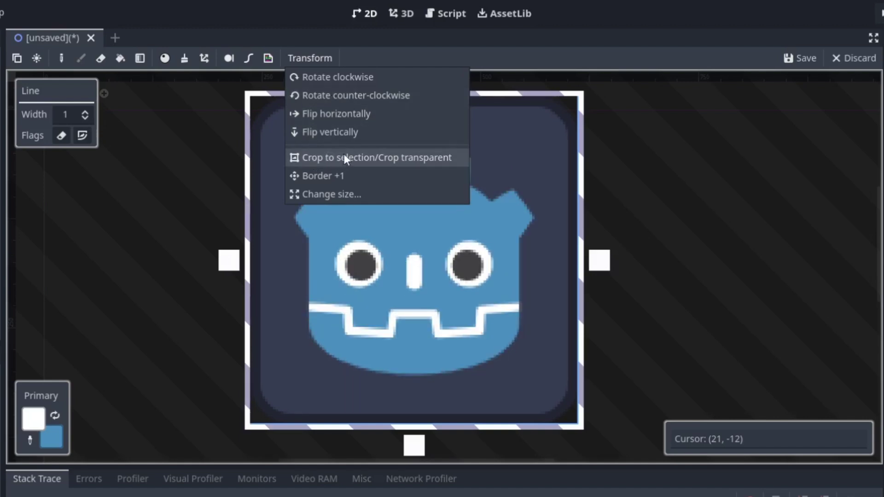
Expand the icon's canvas several times with Border +1.
left_click(346, 172)
left_click(346, 172)
left_click(345, 172)
left_click(345, 172)
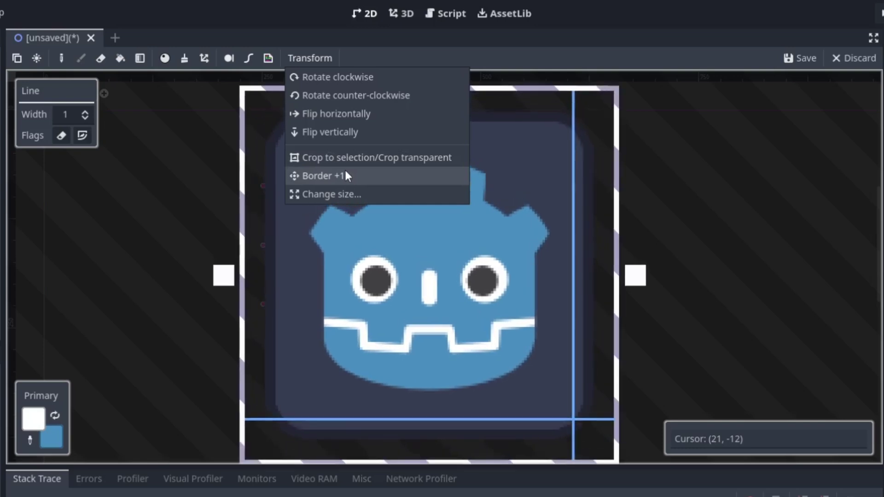
left_click(345, 171)
left_click(345, 171)
left_click(345, 171)
Undo the border expansions and preceding transforms, and flip the icon vertically so it is upright.
scroll(391, 205, "down", 3)
left_click(456, 269)
key("ctrl+z")
key("ctrl+z")
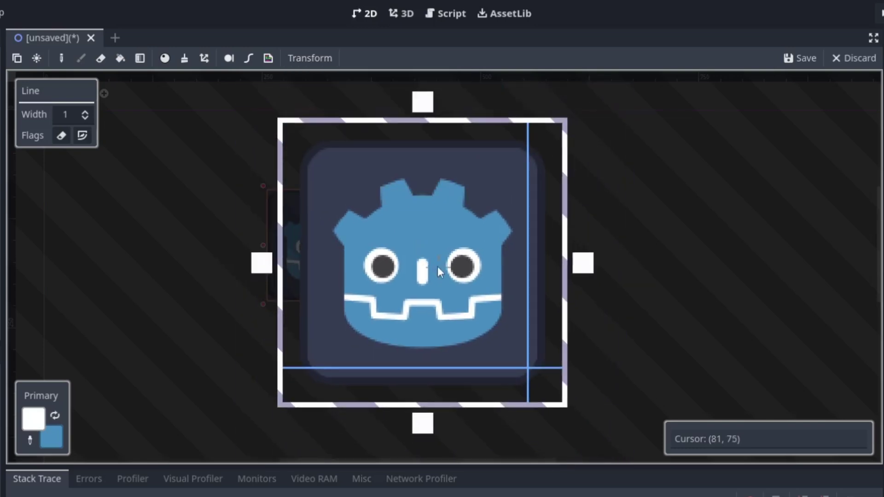
key("ctrl+z")
key("ctrl+z")
key("ctrl+z")
key("ctrl+z")
key("ctrl+z")
key("ctrl+z")
key("ctrl+z")
key("ctrl+z")
key("ctrl+z")
key("ctrl+z")
left_click(302, 57)
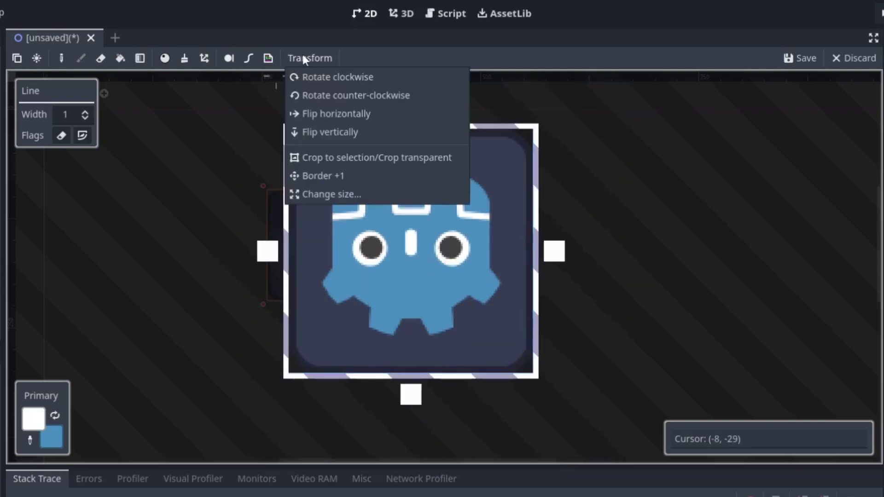
left_click(339, 130)
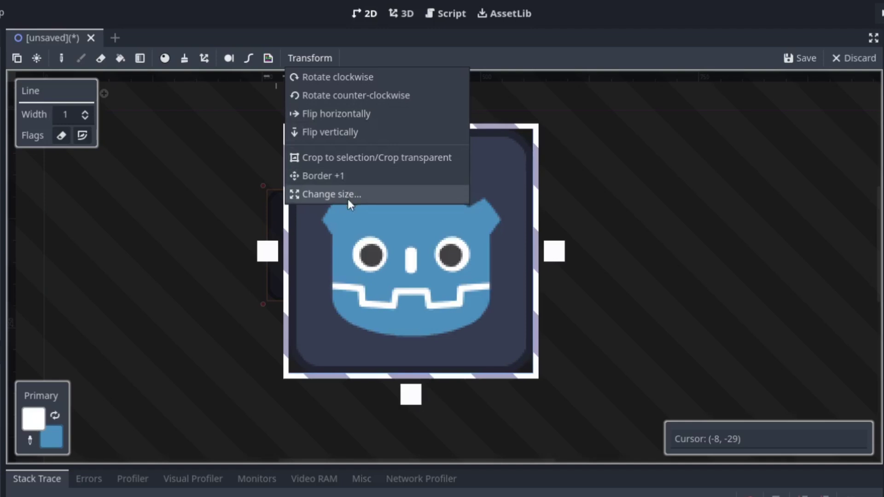
Open the Change size dialog to examine the resize options, and cancel it.
left_click(347, 194)
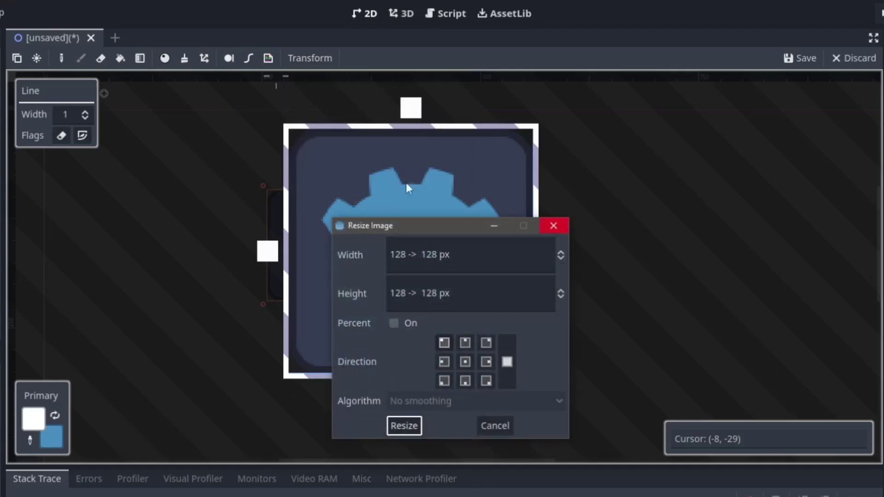
left_click(493, 428)
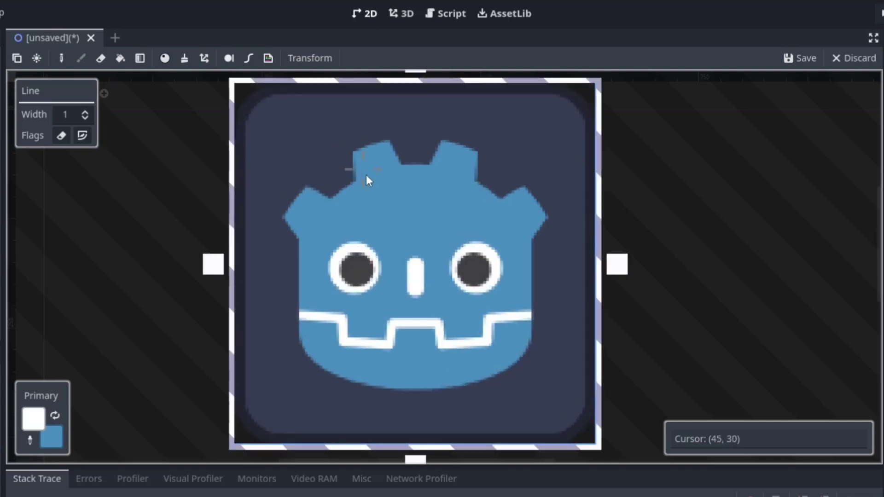
Switch to the Image Script tool and open the list of available scripts.
left_click(273, 56)
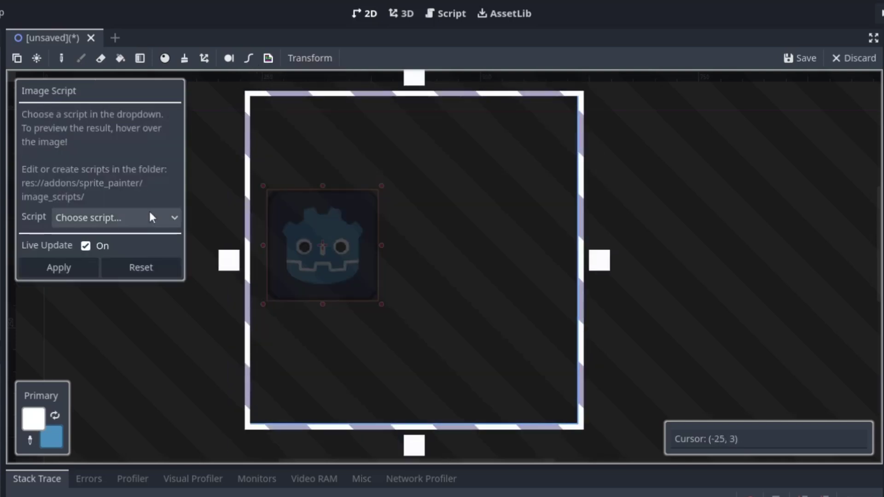
left_click(101, 221)
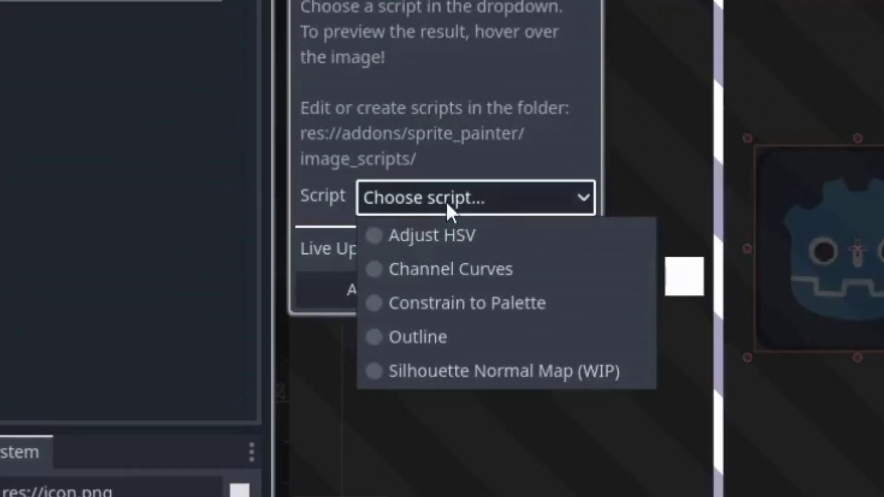